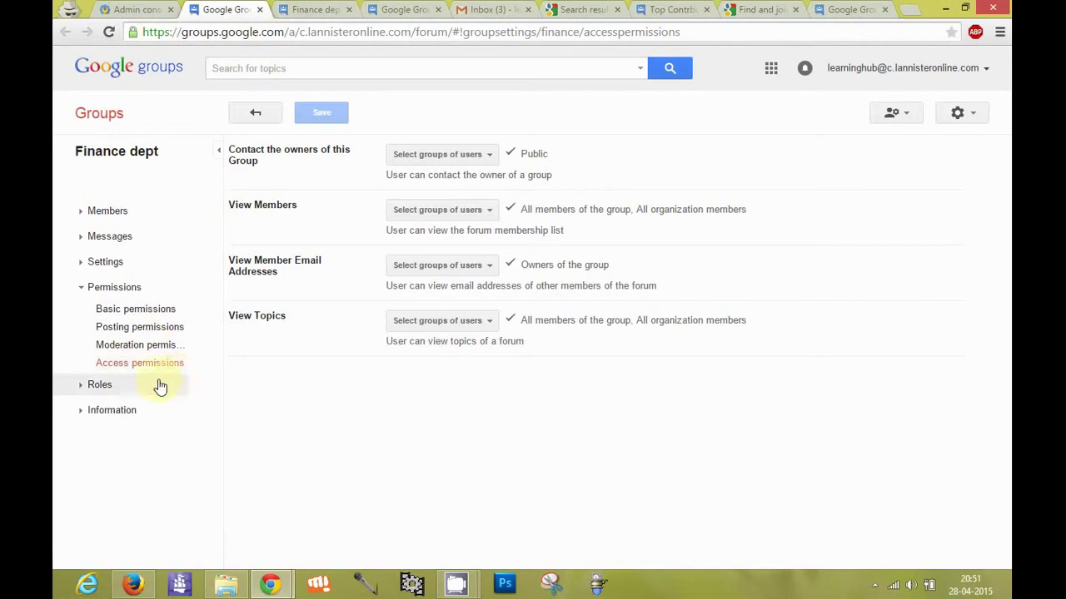
In the group's general information, change the group name to "Finance dep" and append an extra "e" to the group email address
click(103, 414)
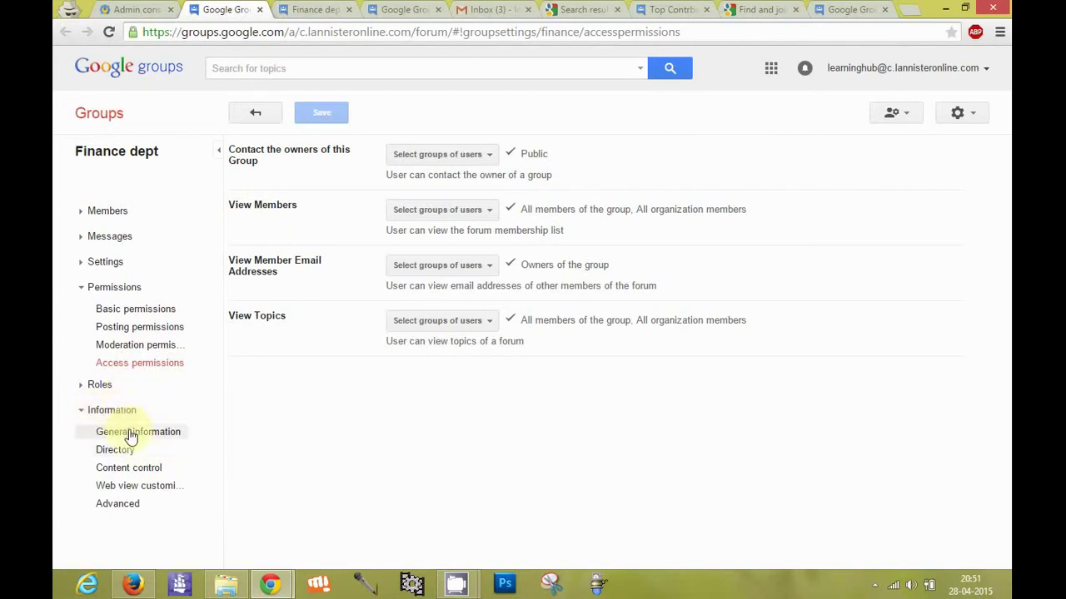
click(130, 433)
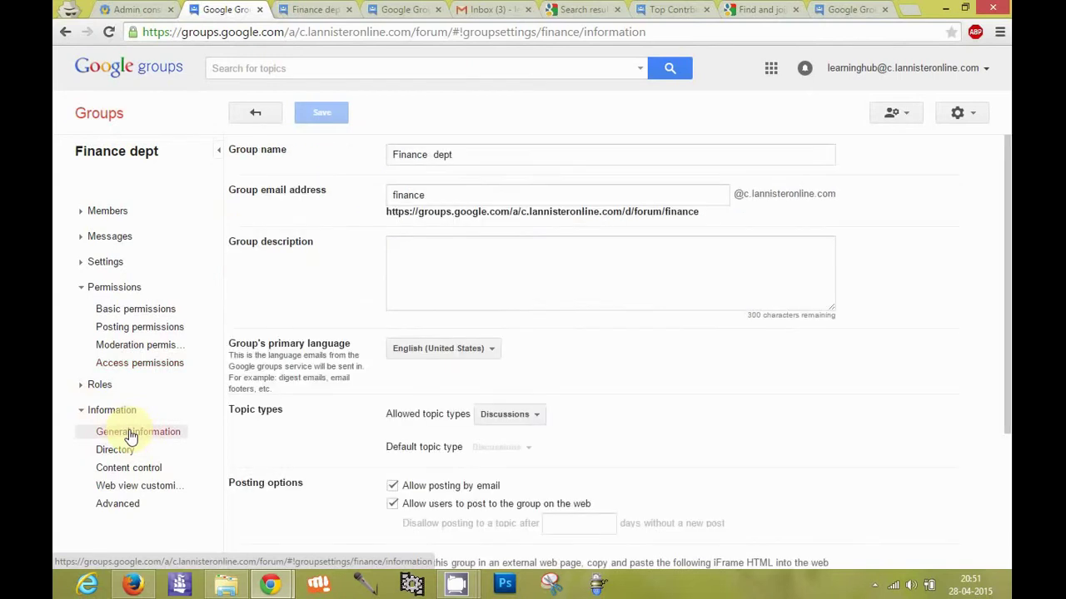
click(477, 154)
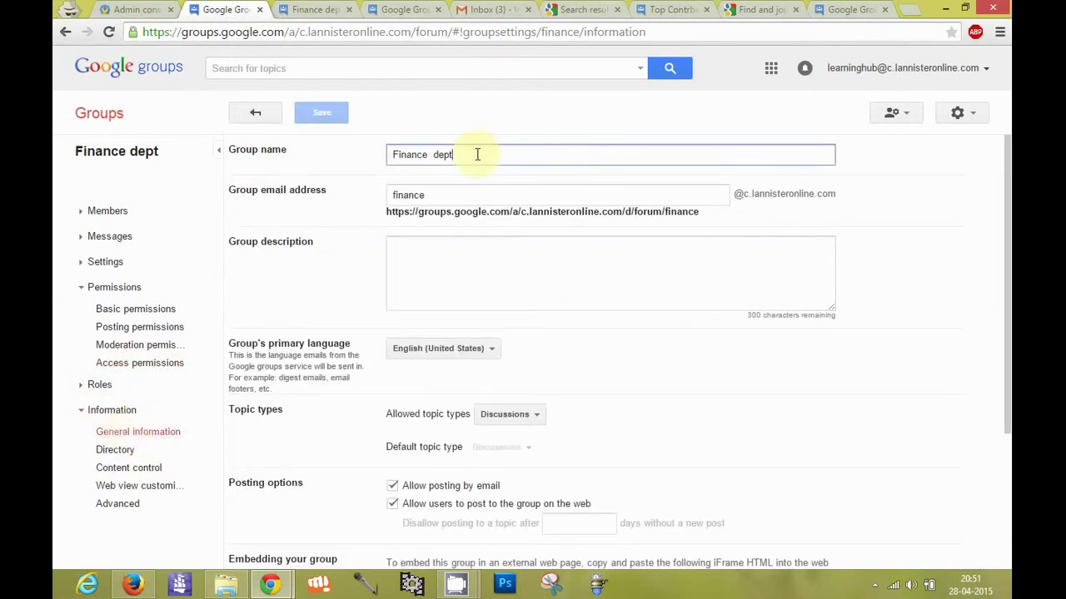
key(BackSpace)
click(456, 193)
text(e)
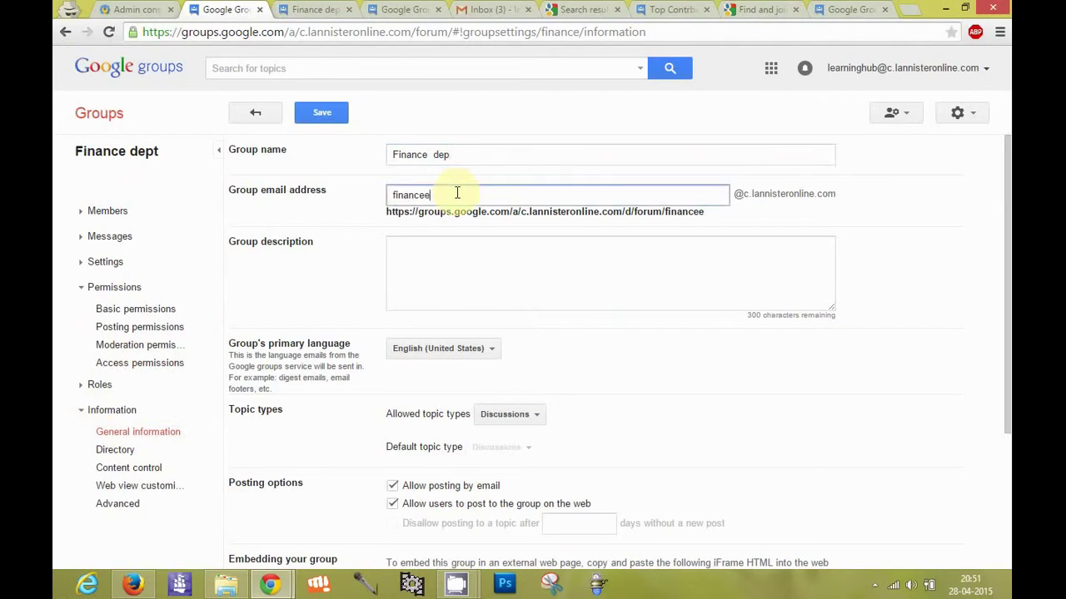
Enter "fhgfhjfjfh" as the group description
click(438, 254)
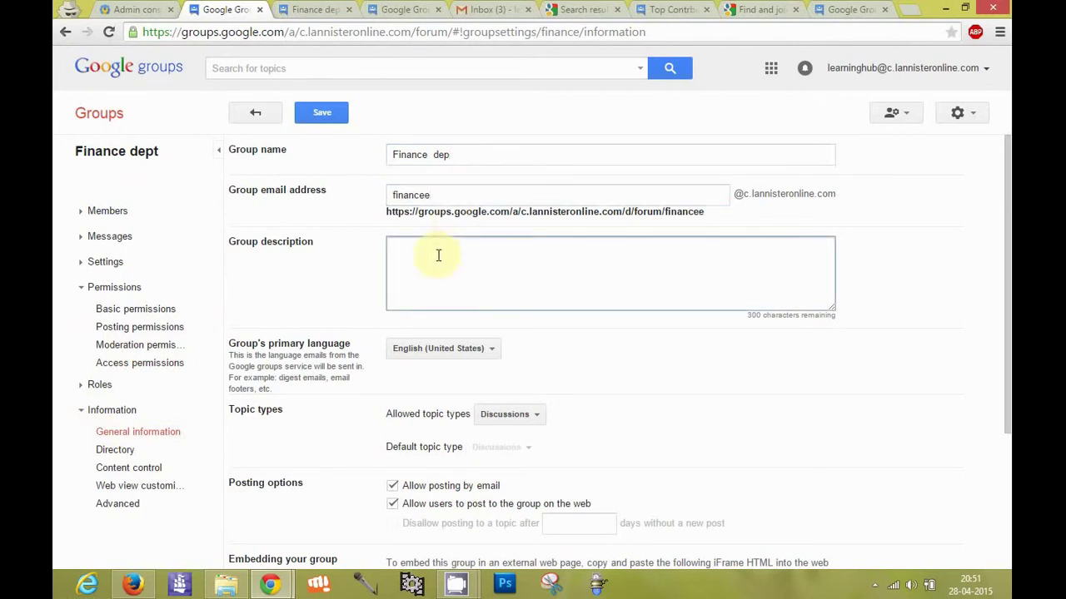
text(fhgfhjfjfh)
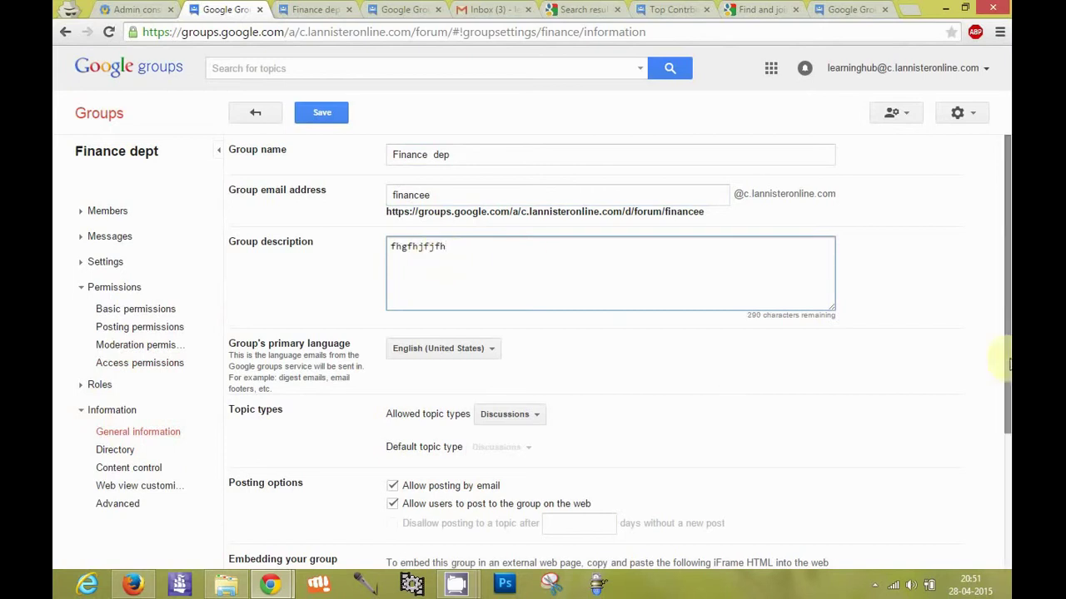
Turn off posting by email in the posting options and turn it back on
scroll(1004, 303, down, 1)
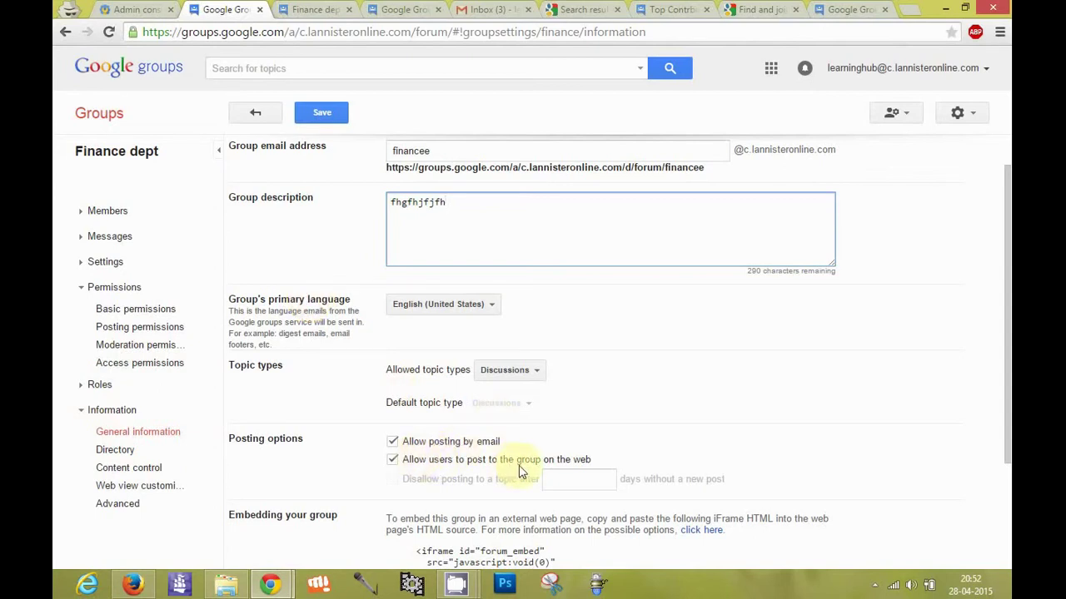
key(super+c)
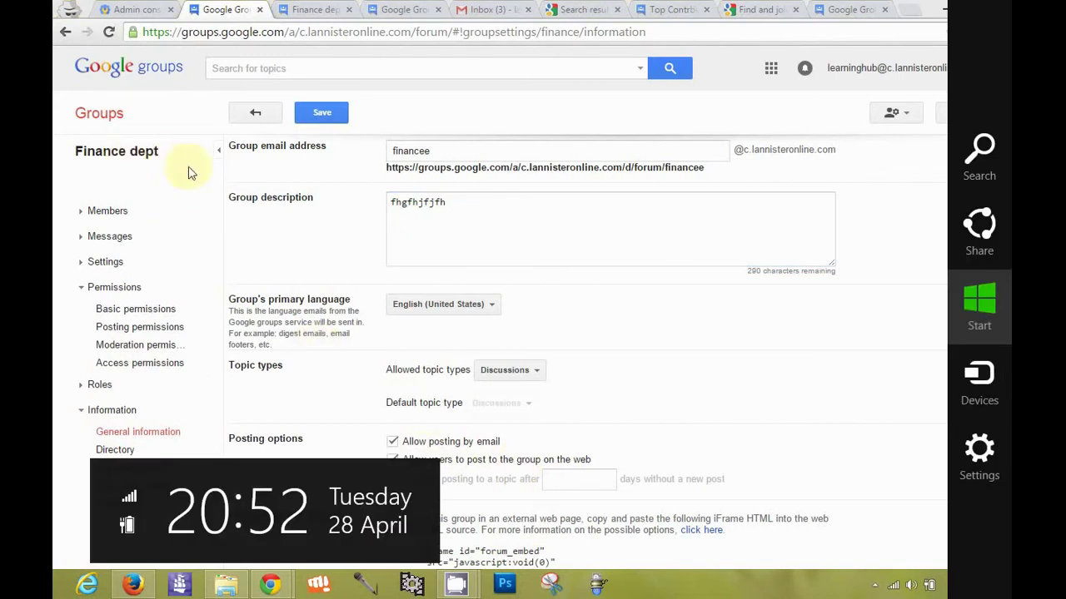
click(350, 233)
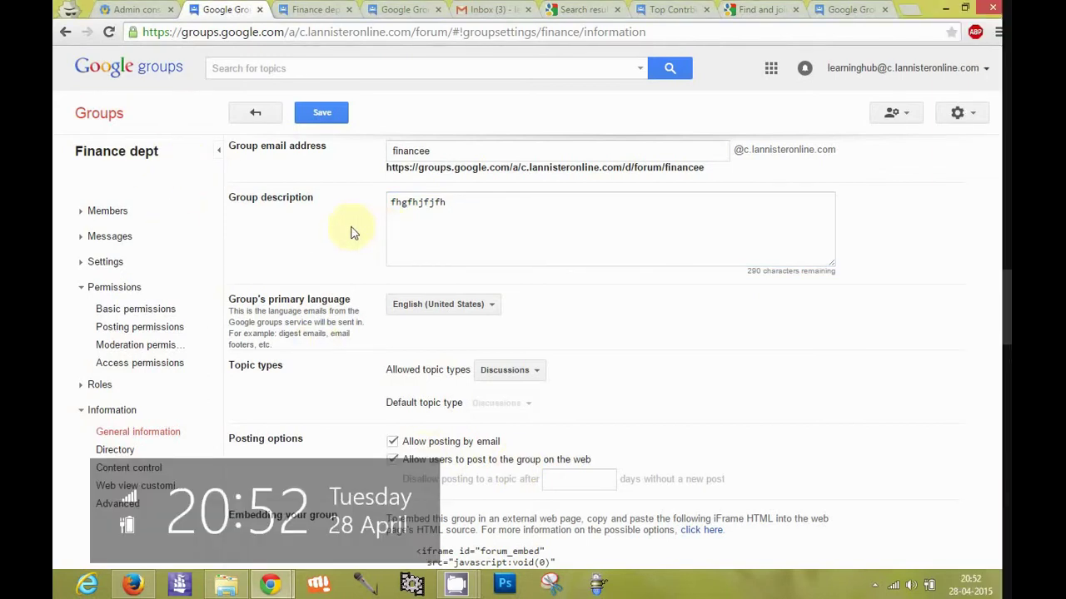
click(392, 442)
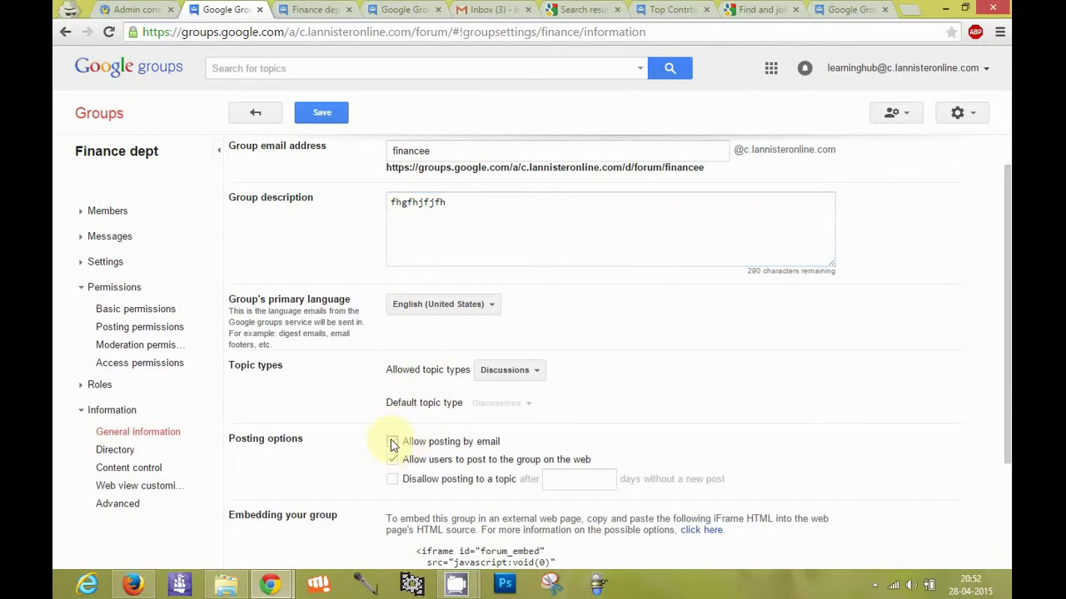
click(392, 442)
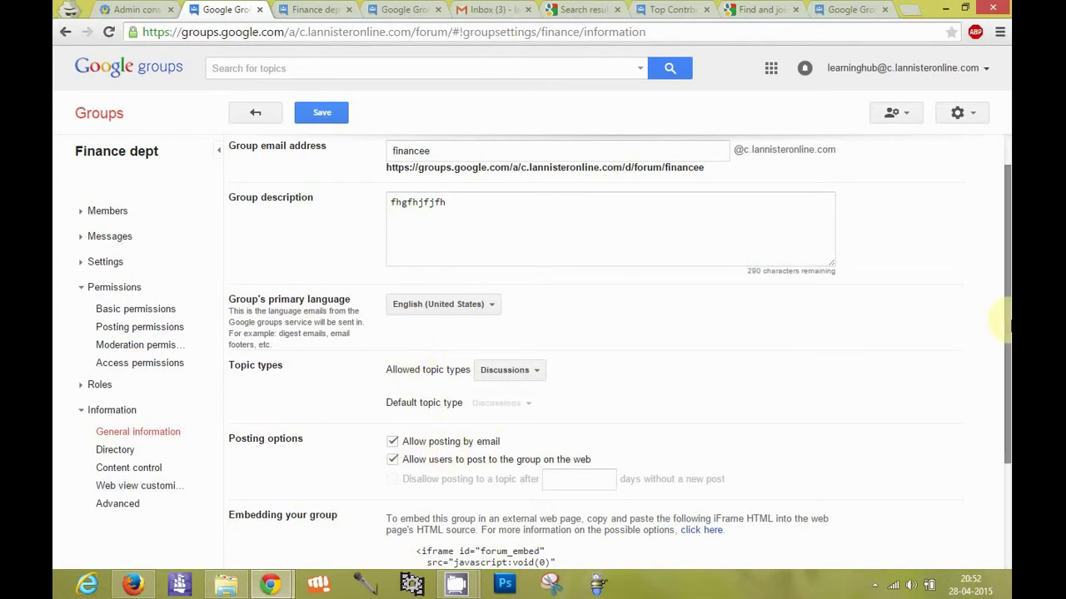
Review the code for embedding the group and save the edited general information
scroll(745, 416, down, 2)
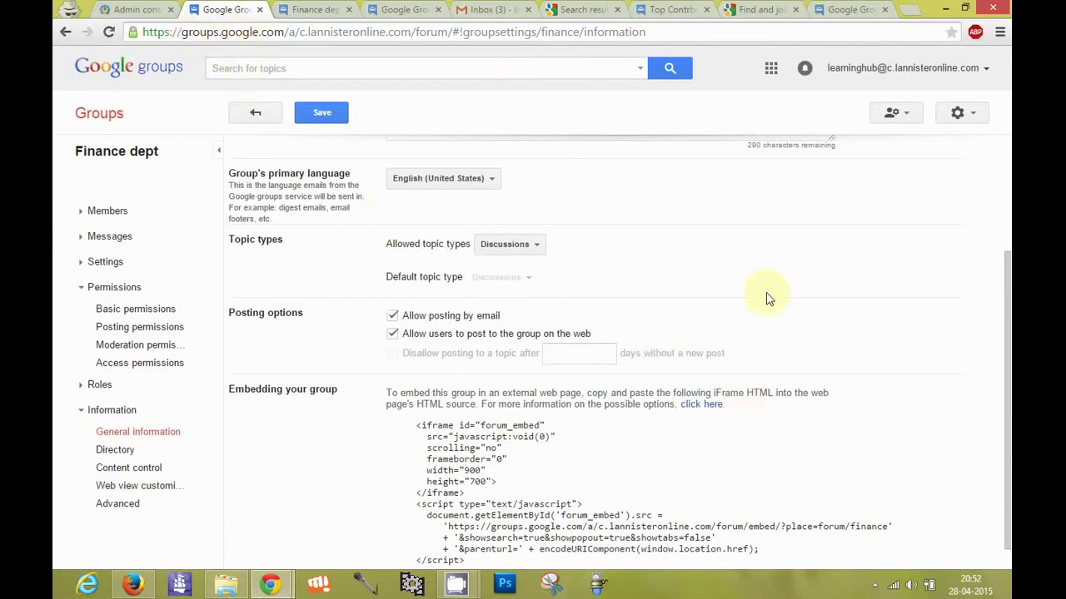
scroll(1007, 220, up, 3)
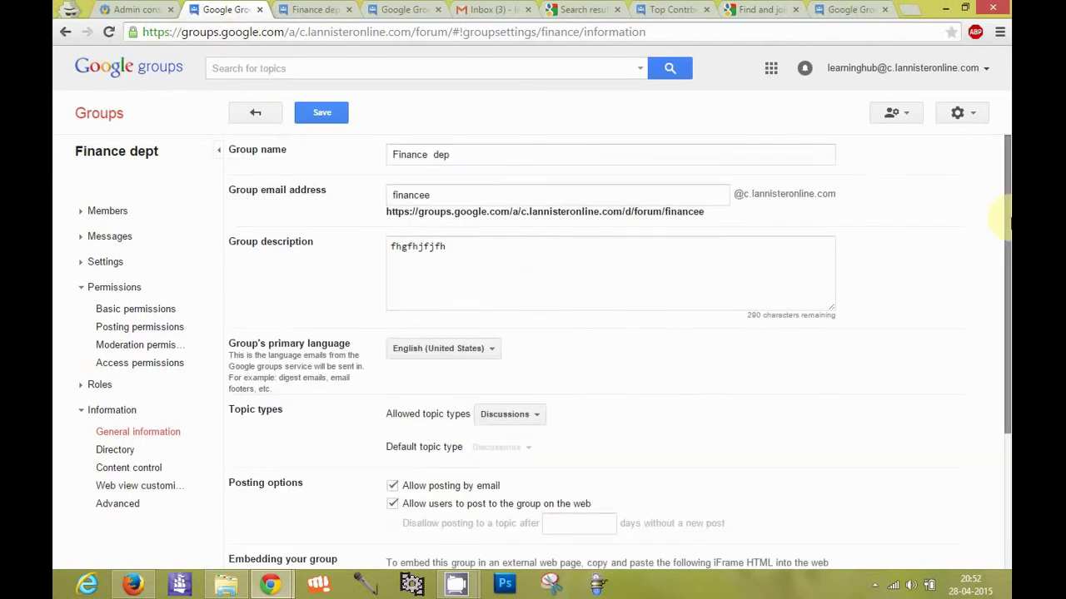
click(325, 112)
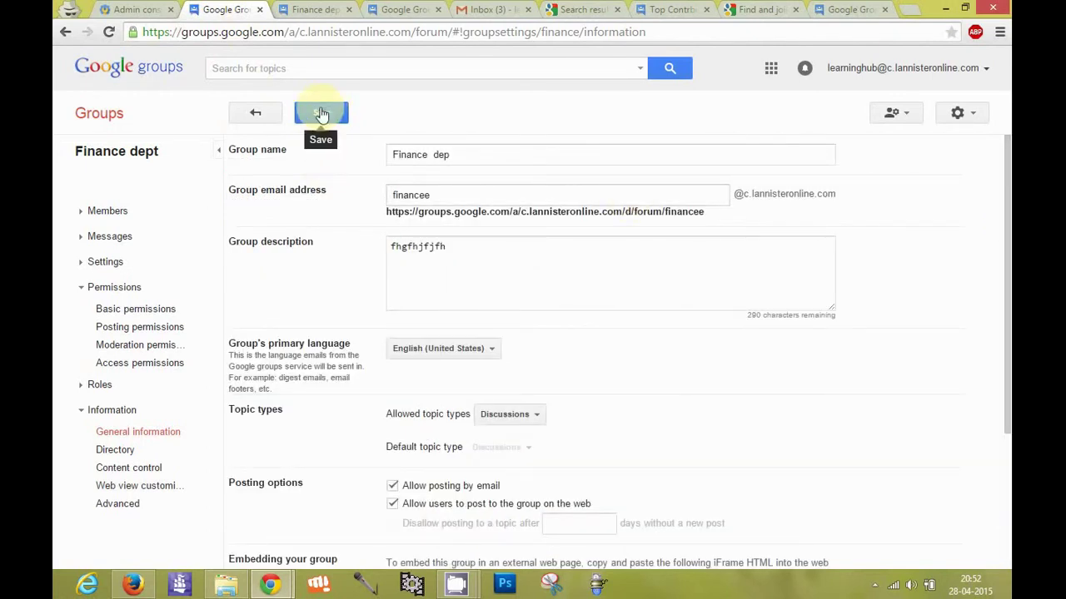
click(322, 114)
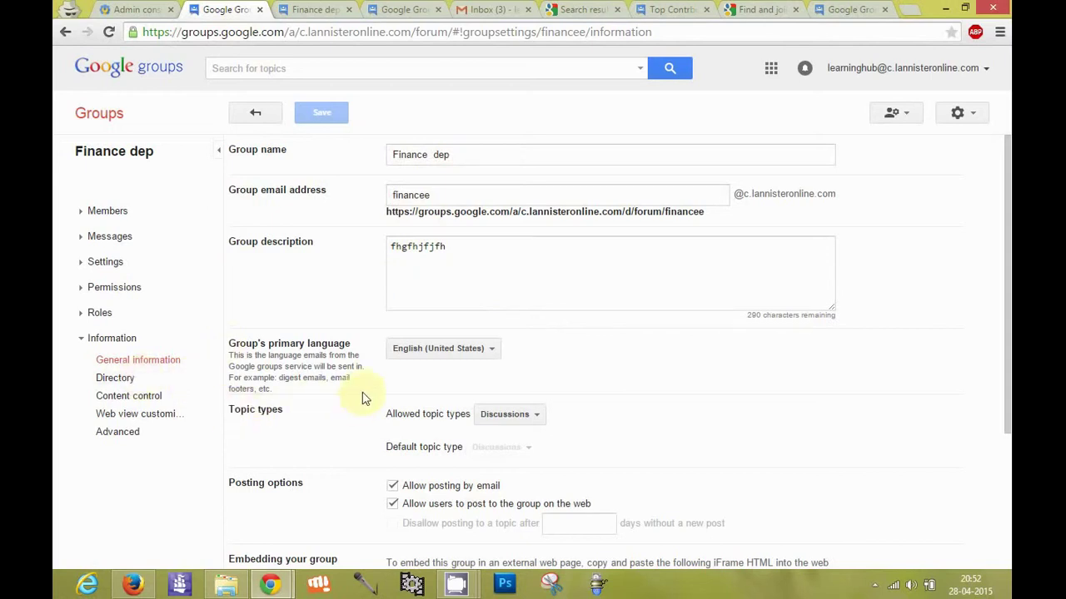
Open the group's directory settings and enable listing this group in the directory
click(135, 386)
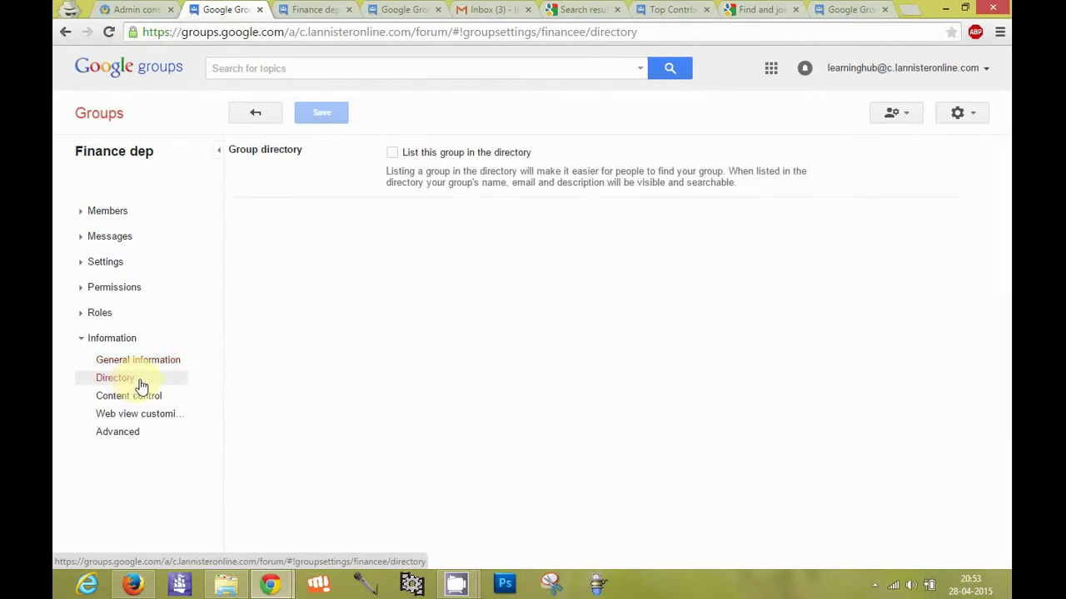
click(391, 154)
click(307, 70)
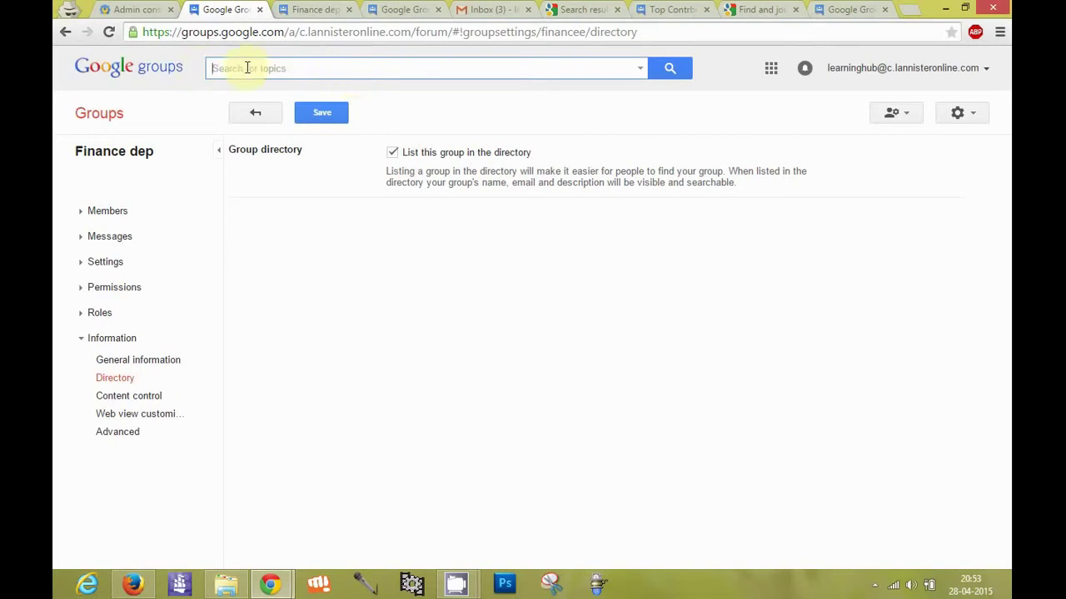
right_click(167, 75)
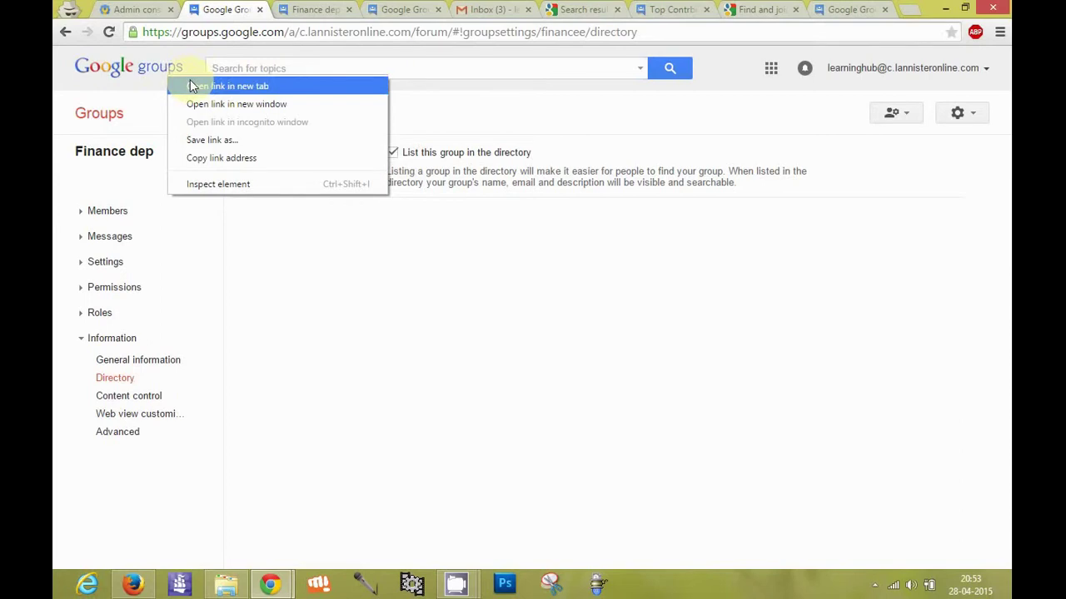
click(192, 86)
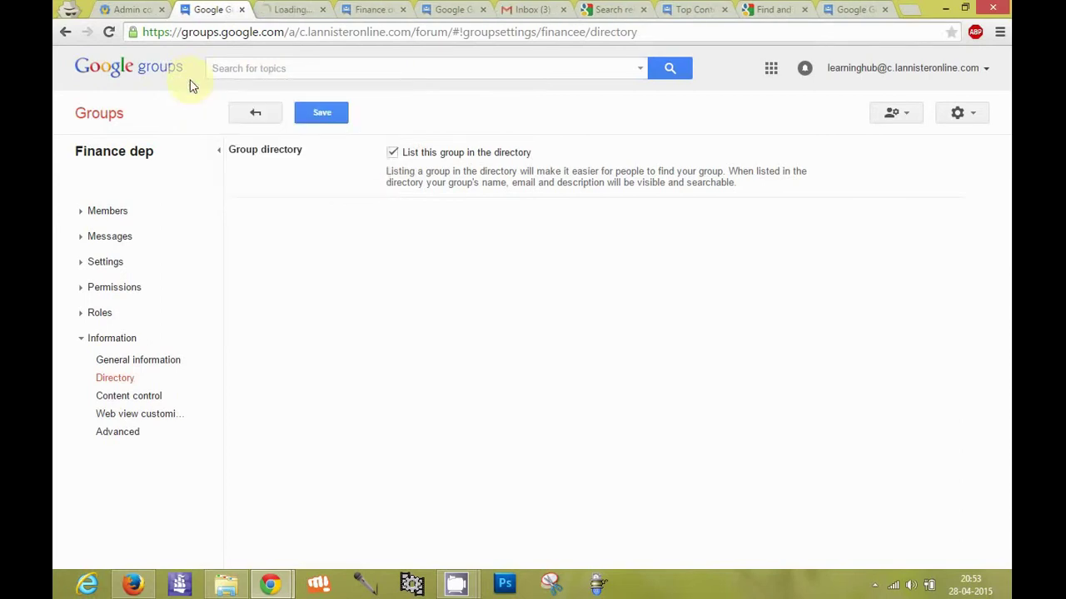
click(268, 8)
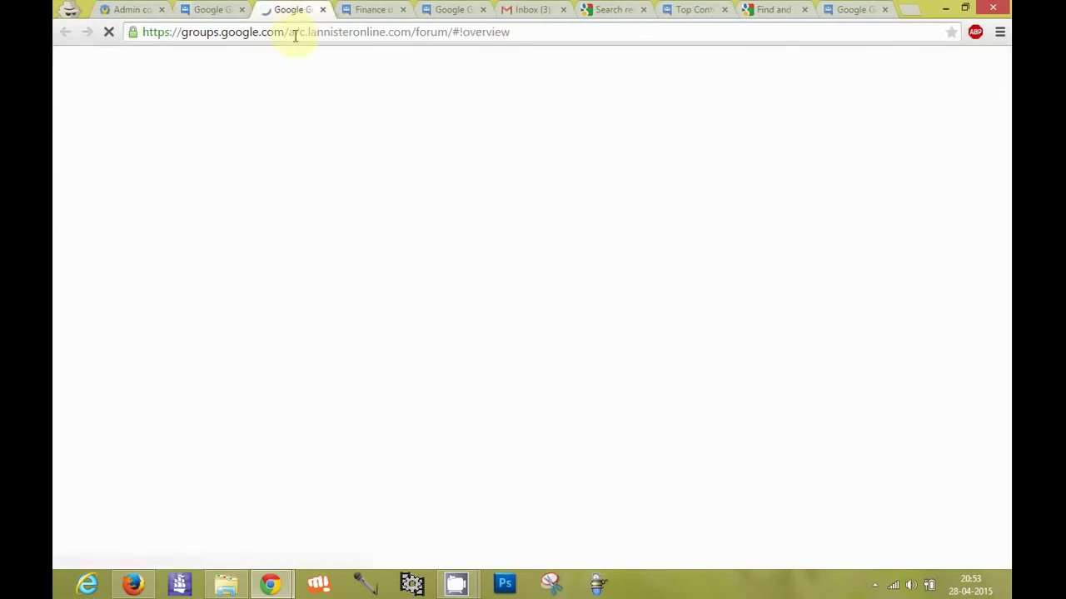
drag(288, 32, 540, 31)
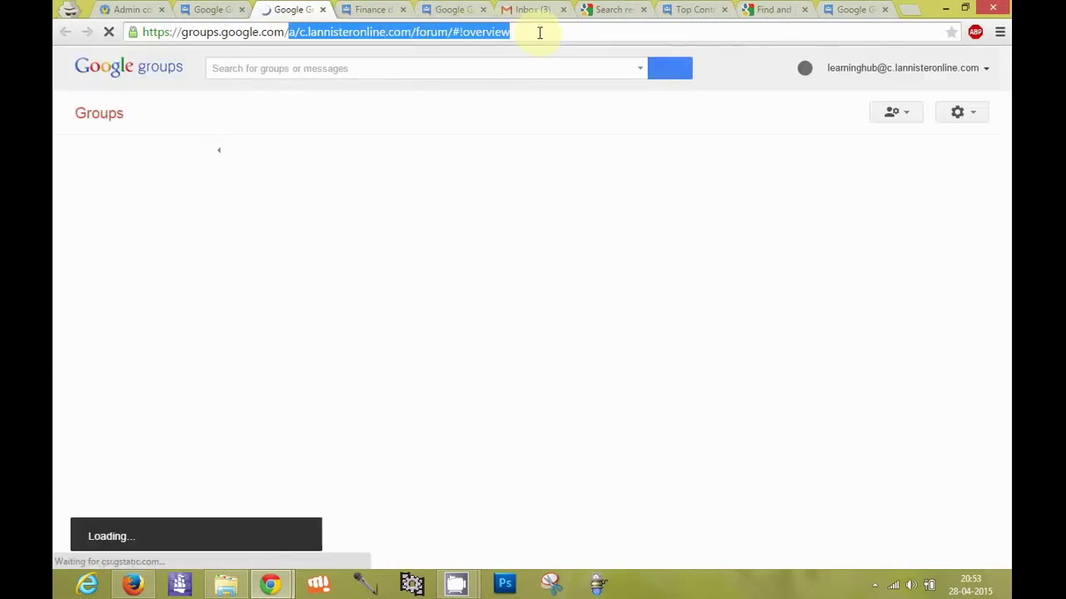
key(BackSpace)
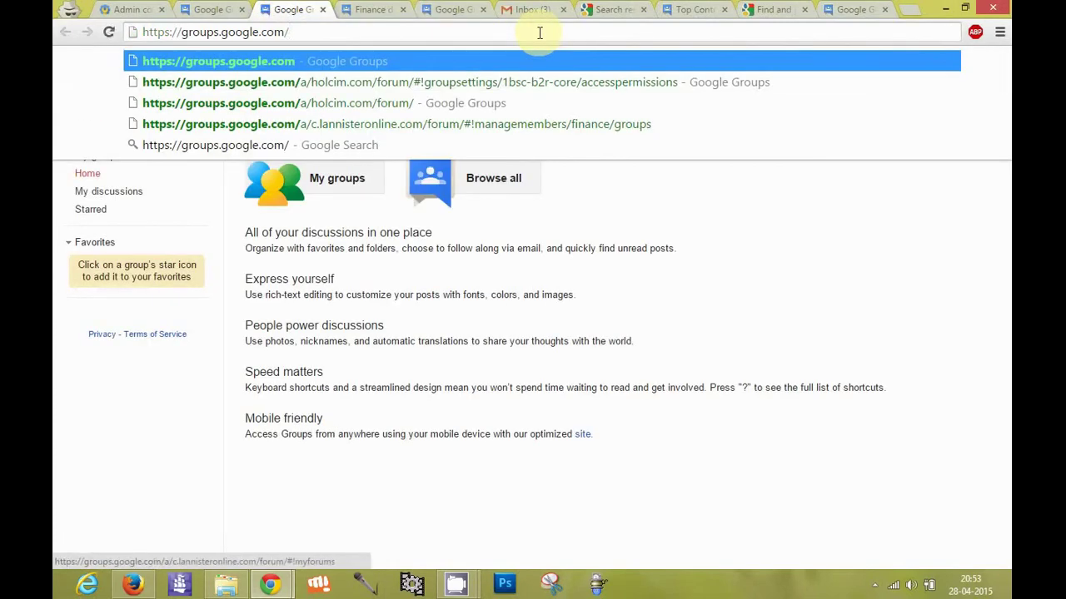
key(Return)
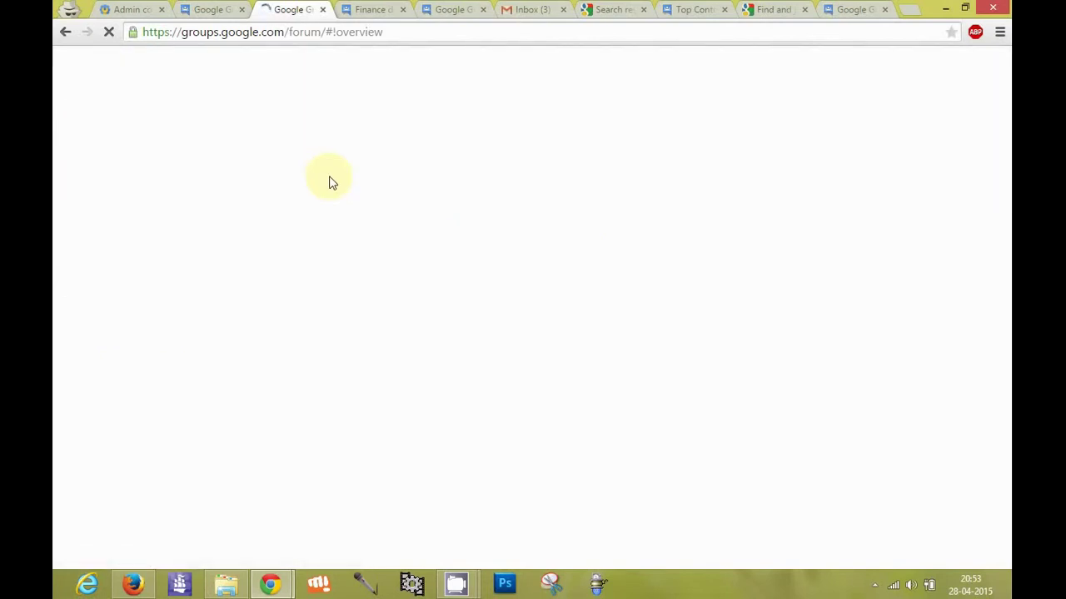
View the list of own groups and switch the organization view to c.lannisteronline.com
click(329, 180)
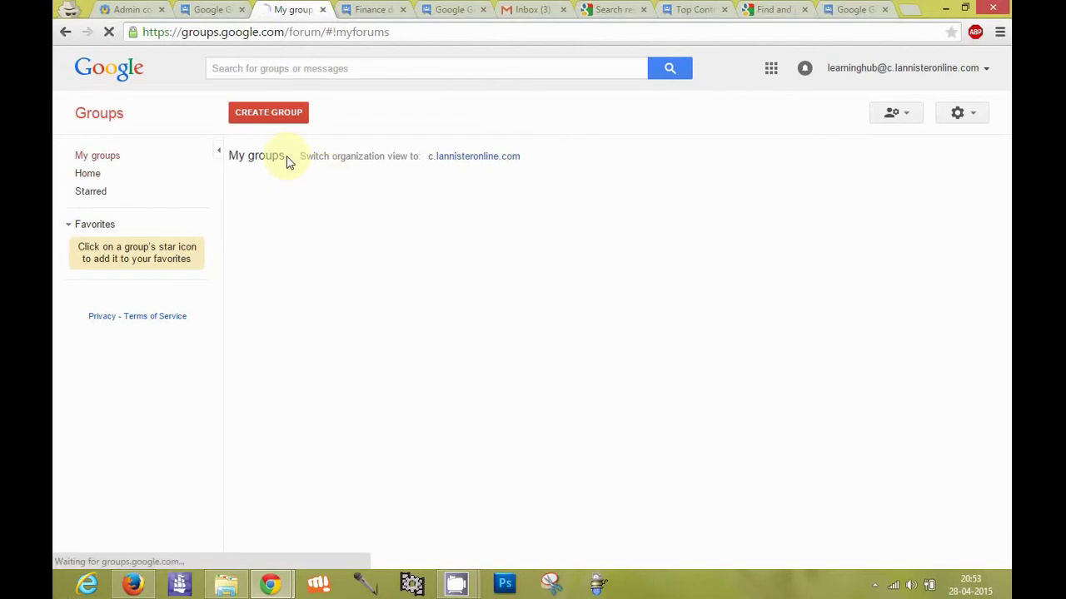
click(480, 158)
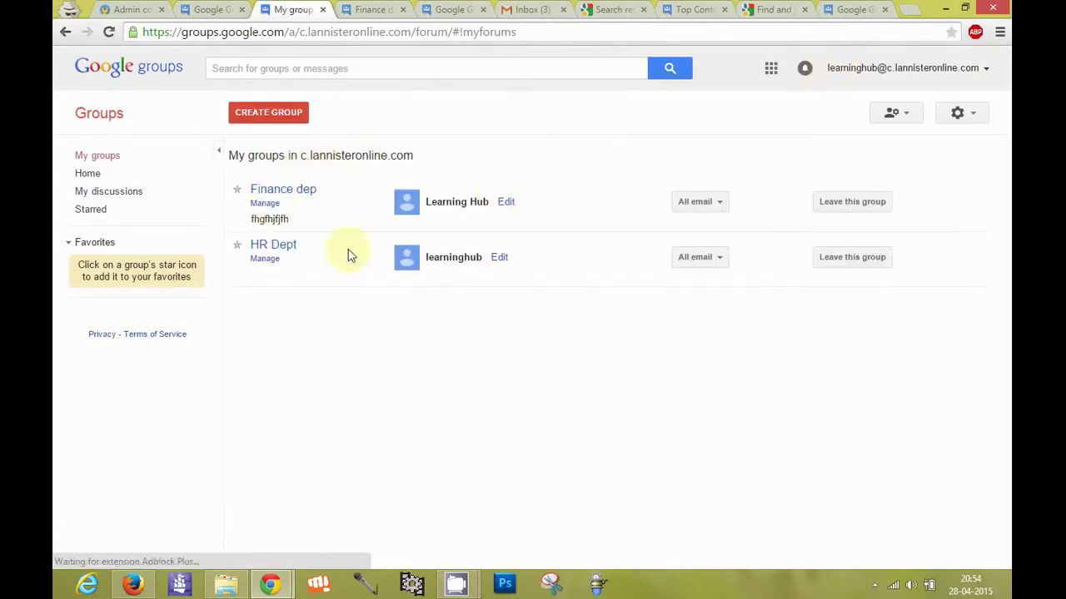
Return to the Groups home, enter "fin" as a search for groups or messages, and clear the search text
click(100, 177)
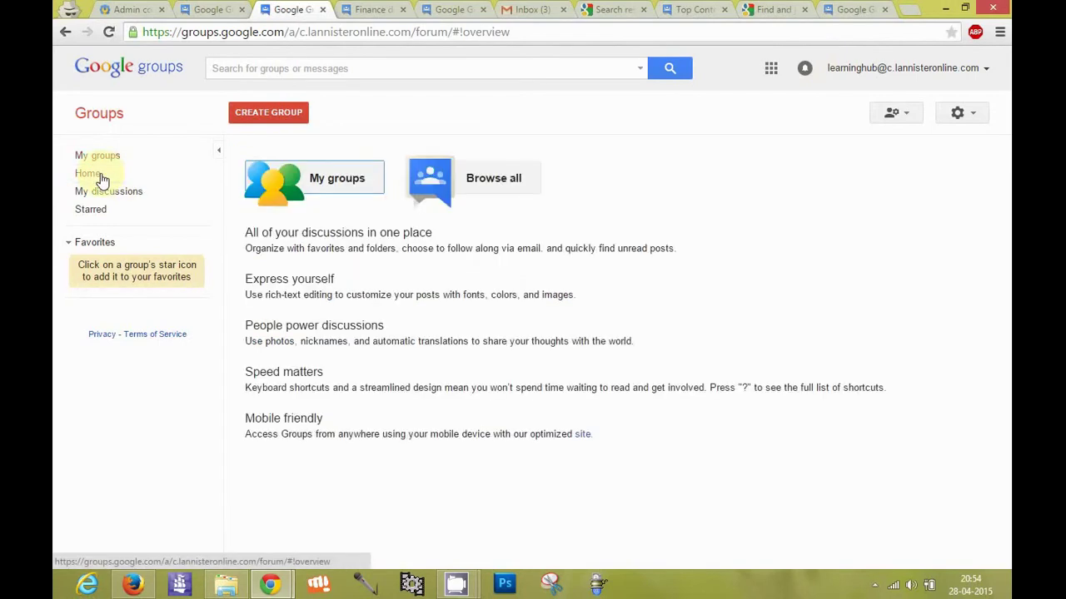
click(321, 73)
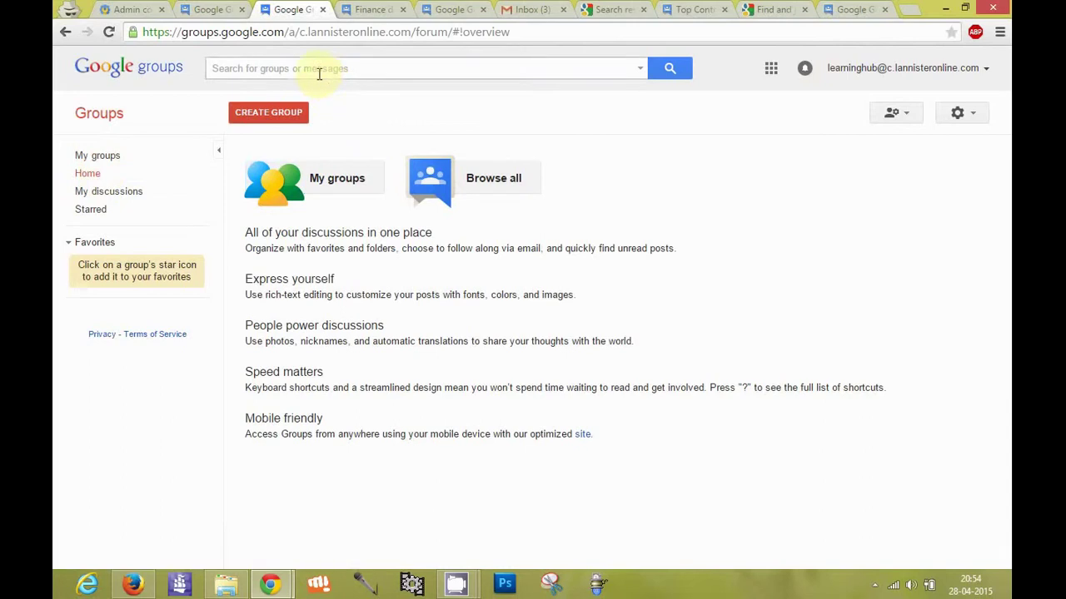
text(fuv)
key(BackSpace)
key(BackSpace)
text(in)
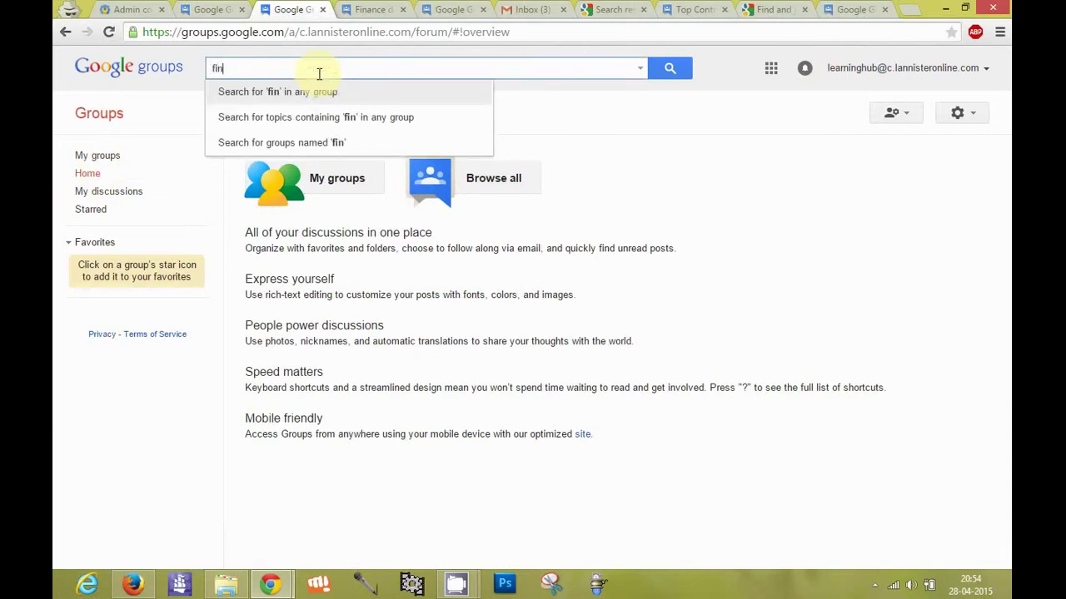
key(BackSpace)
key(BackSpace)
key(BackSpace)
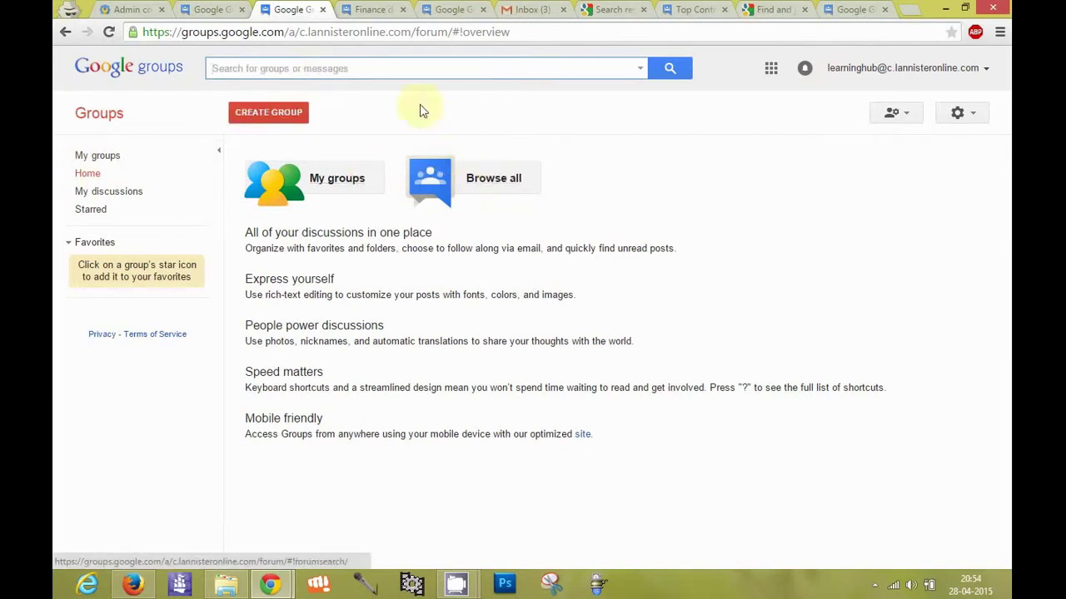
Browse all groups in the organization and compare the list with the Finance dep group's directory setting
click(490, 188)
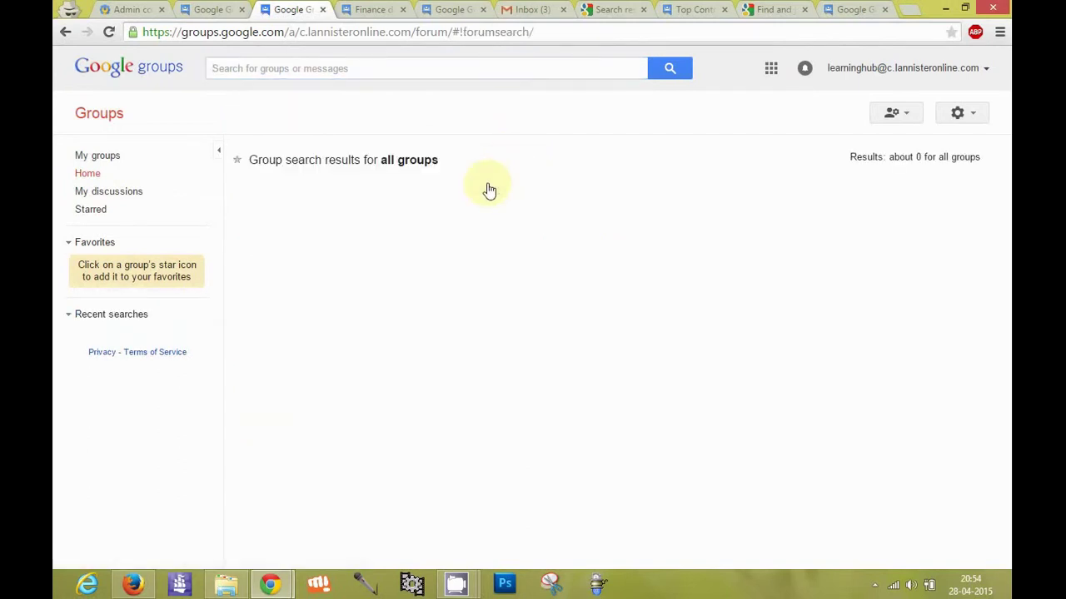
click(213, 9)
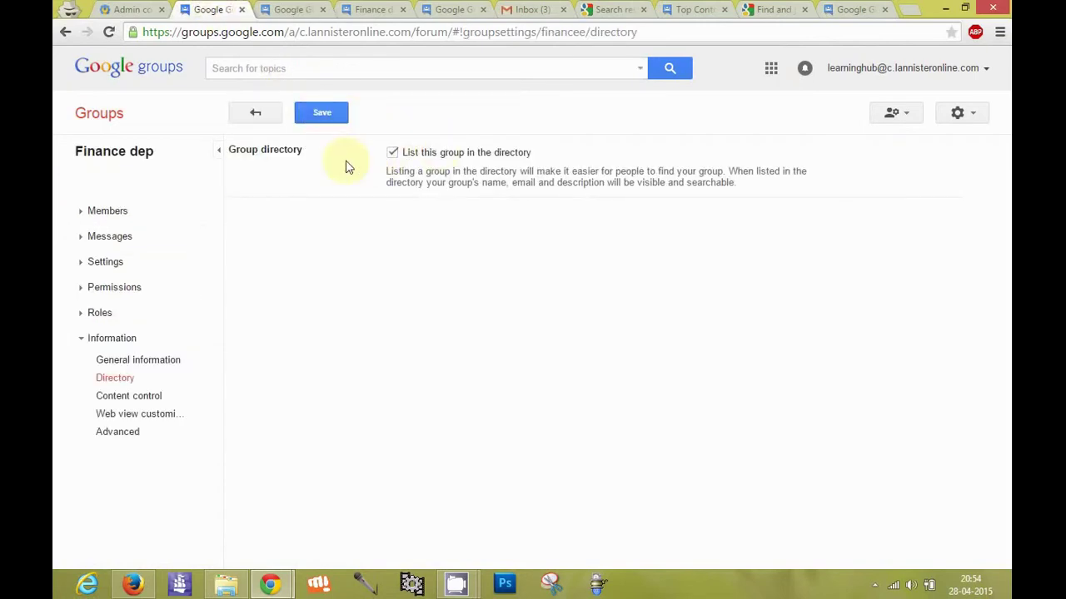
click(305, 11)
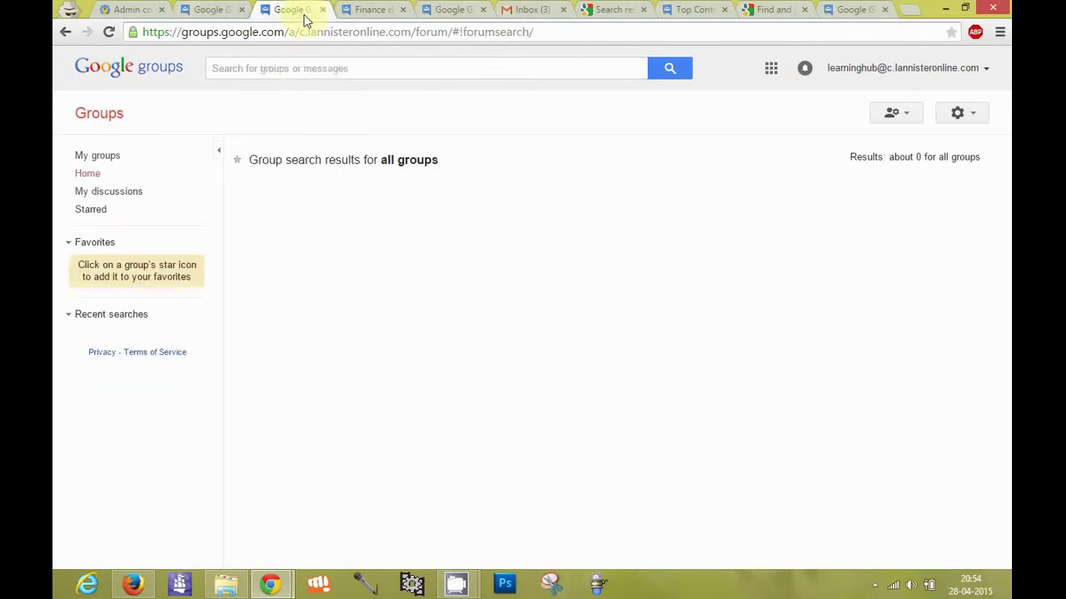
Return to the Finance dep directory settings, disable listing the group in the directory, and save
click(212, 9)
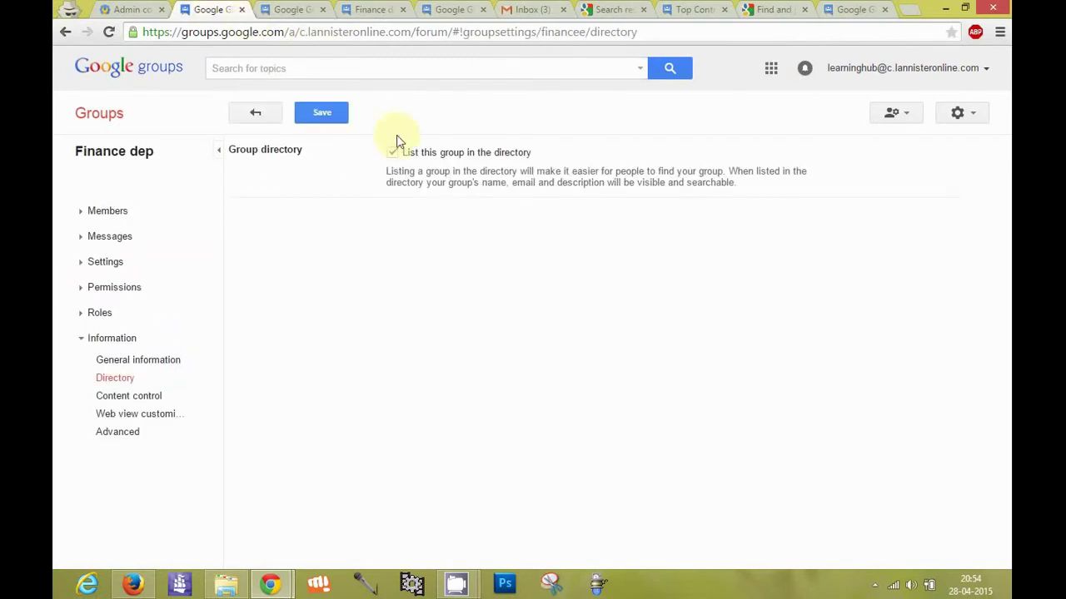
click(323, 114)
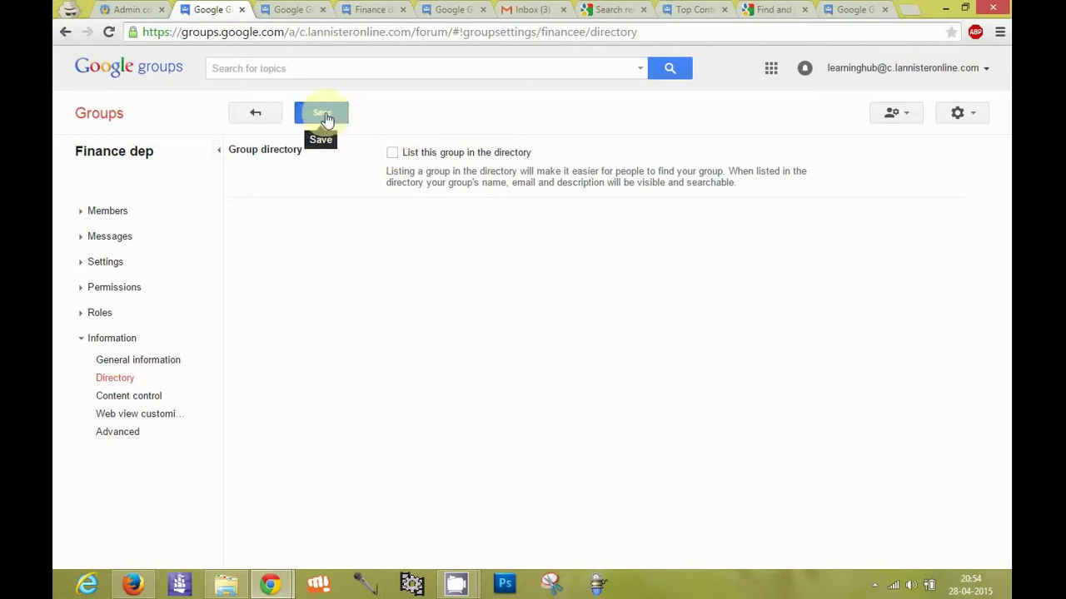
click(327, 119)
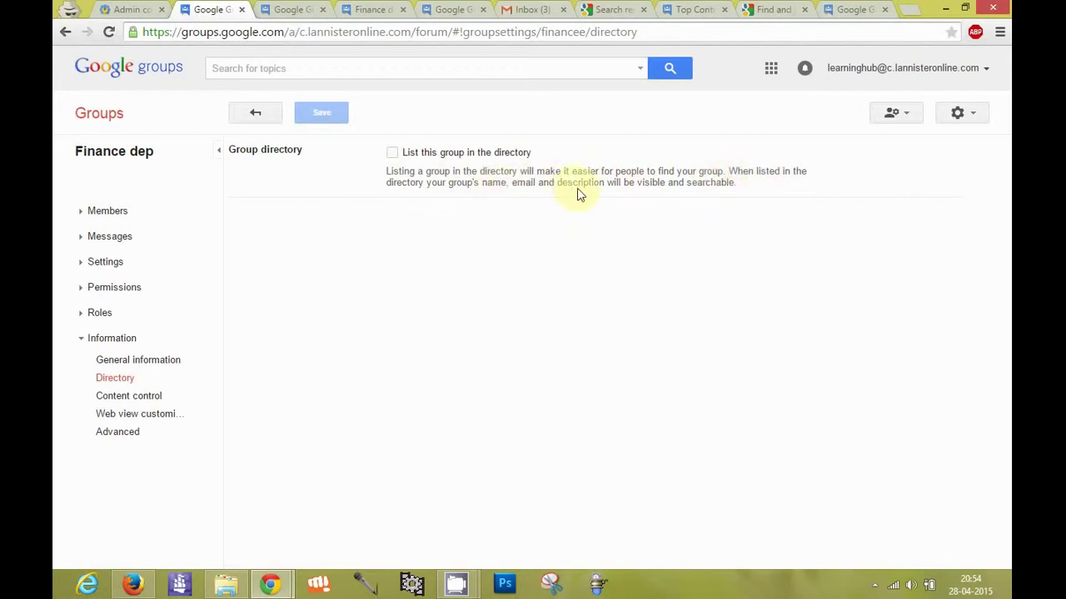
Try tracking orphaned posts after 10 hours in the content control settings, turn tracking off, and discard the changes by moving to web view customization
click(154, 397)
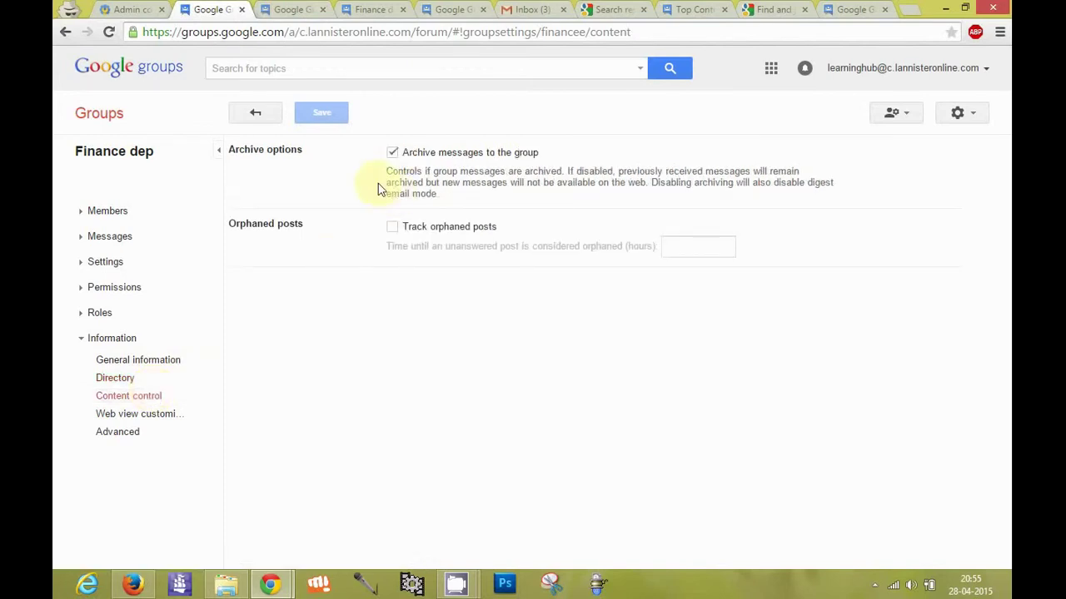
click(393, 230)
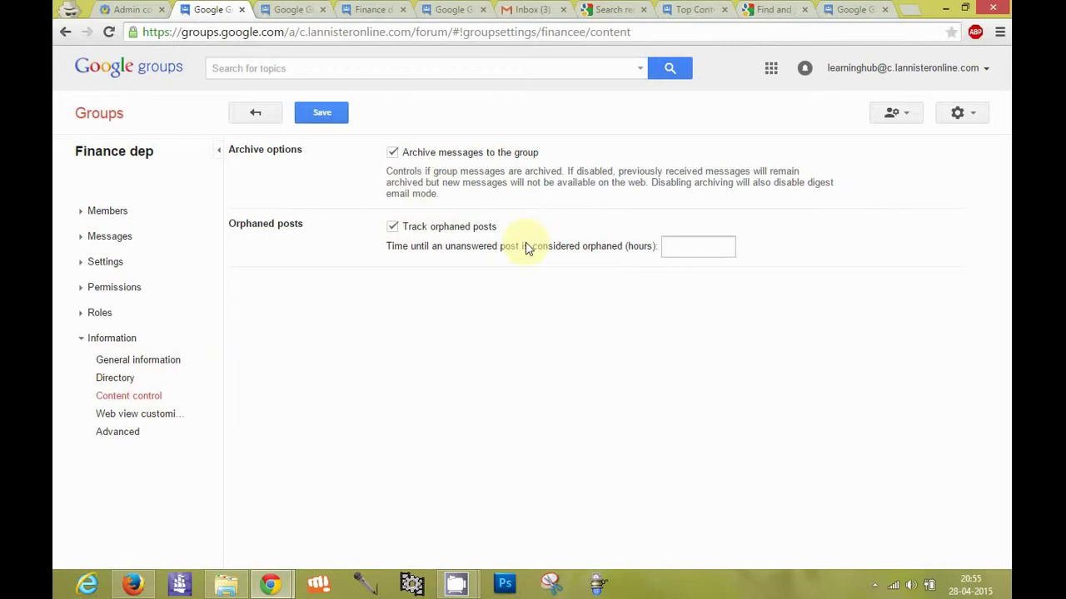
click(678, 245)
text(10)
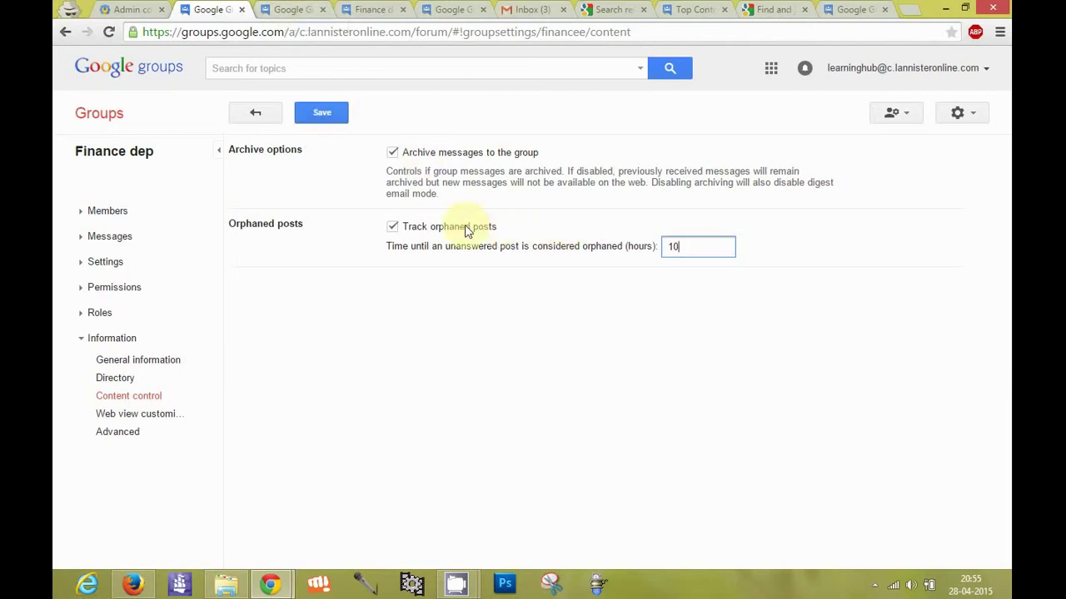
click(392, 226)
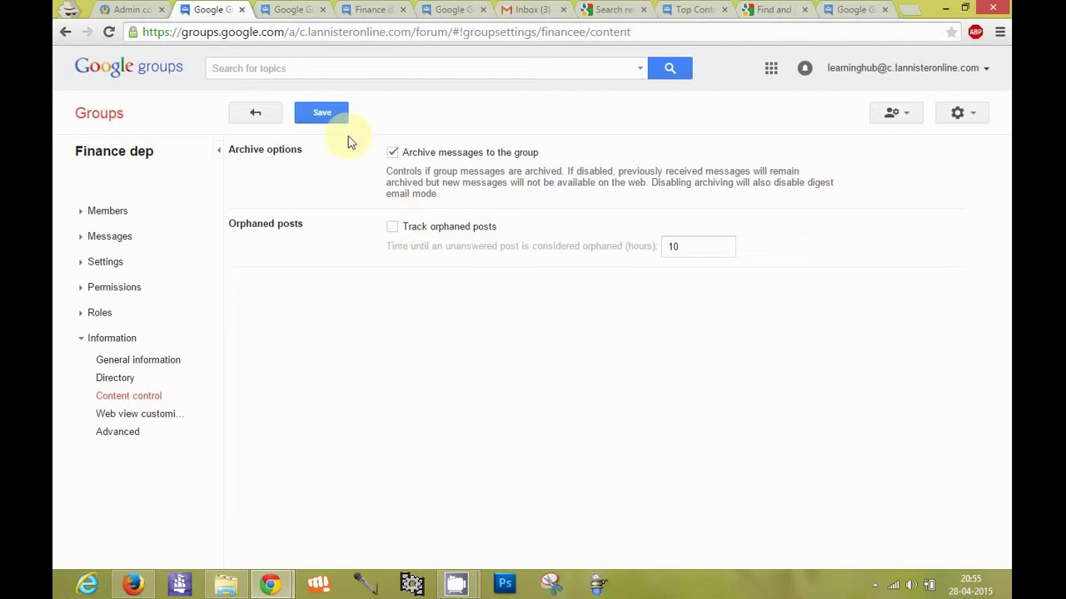
click(153, 416)
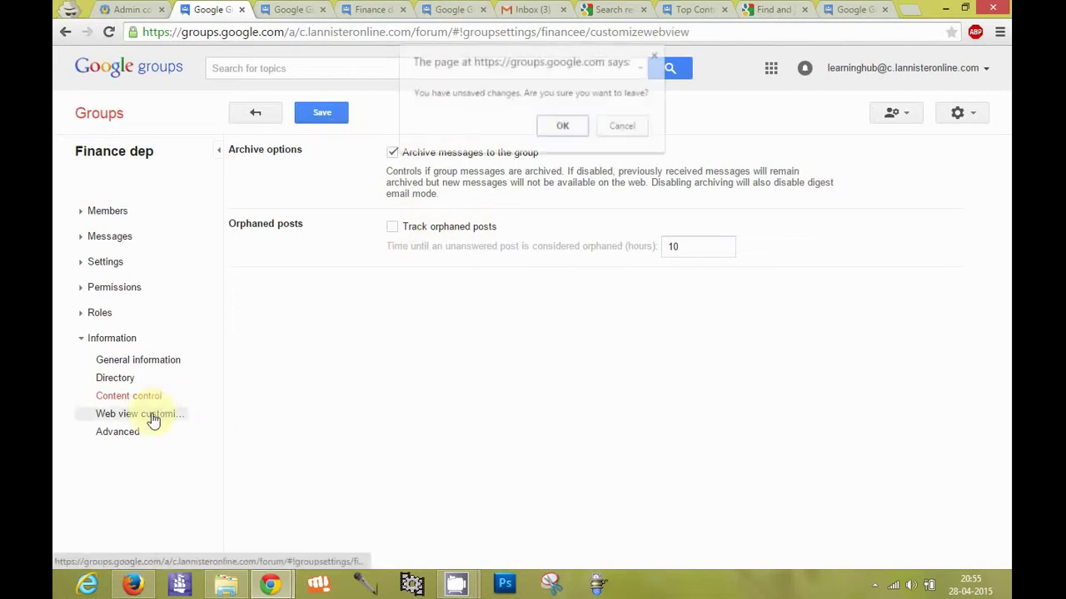
click(562, 125)
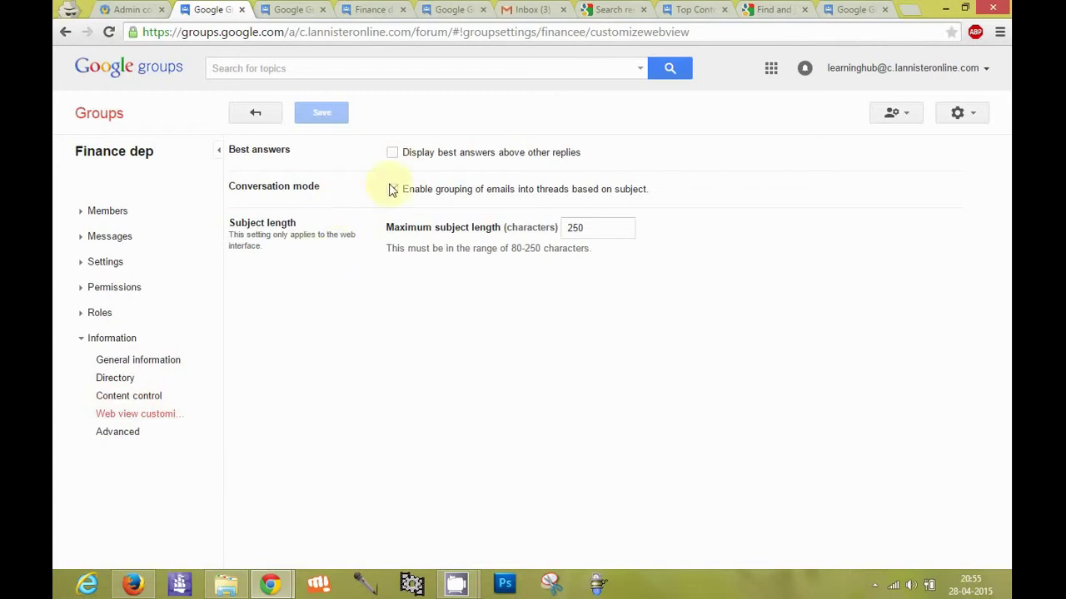
Toggle displaying best answers above other replies, leave it disabled, and save the web view customization settings
click(393, 154)
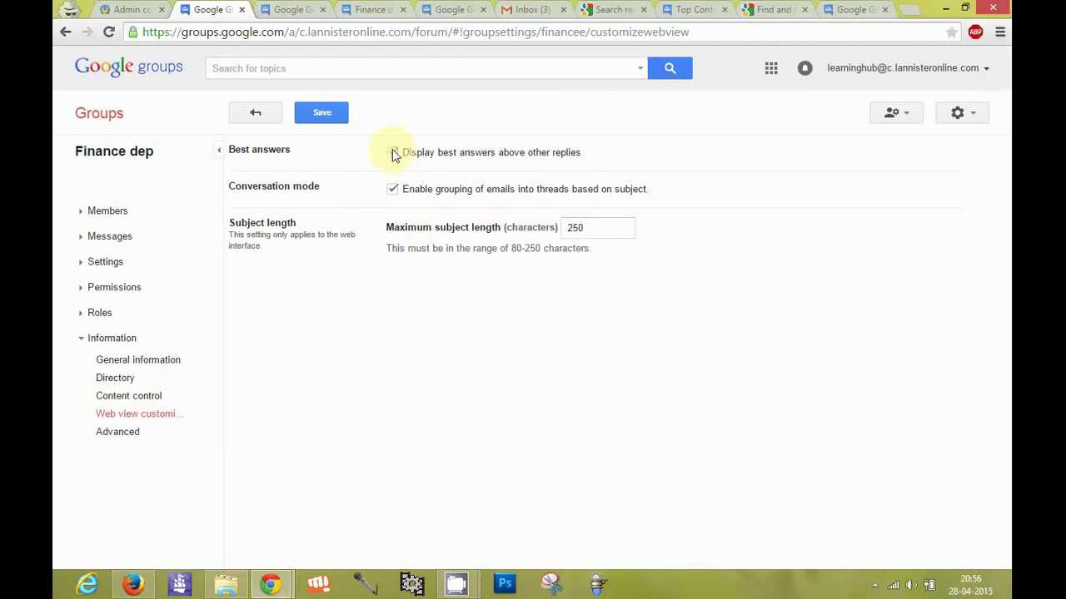
click(393, 154)
click(393, 154)
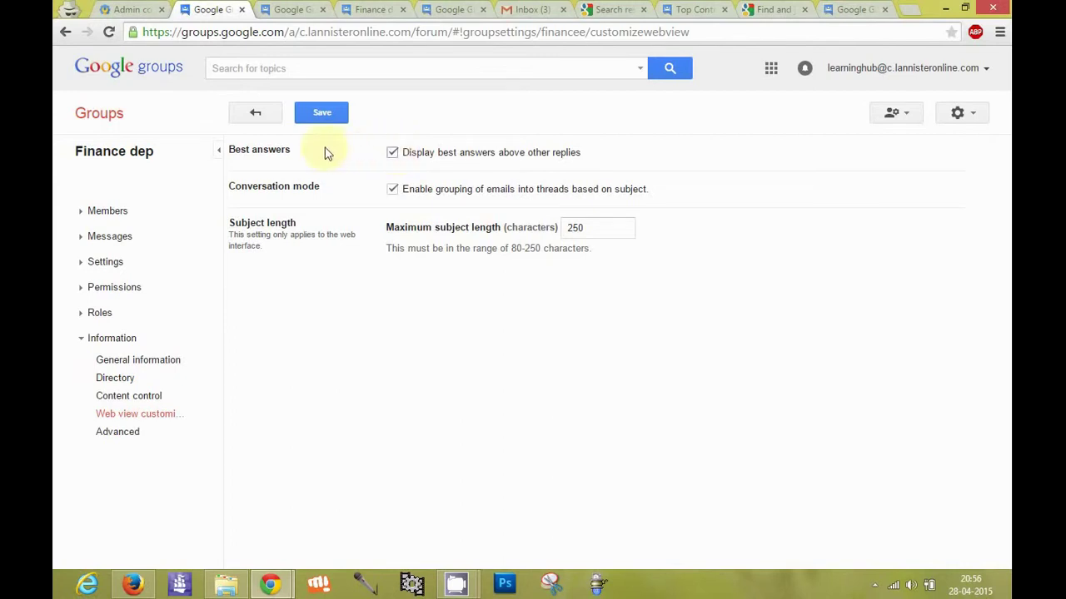
click(395, 154)
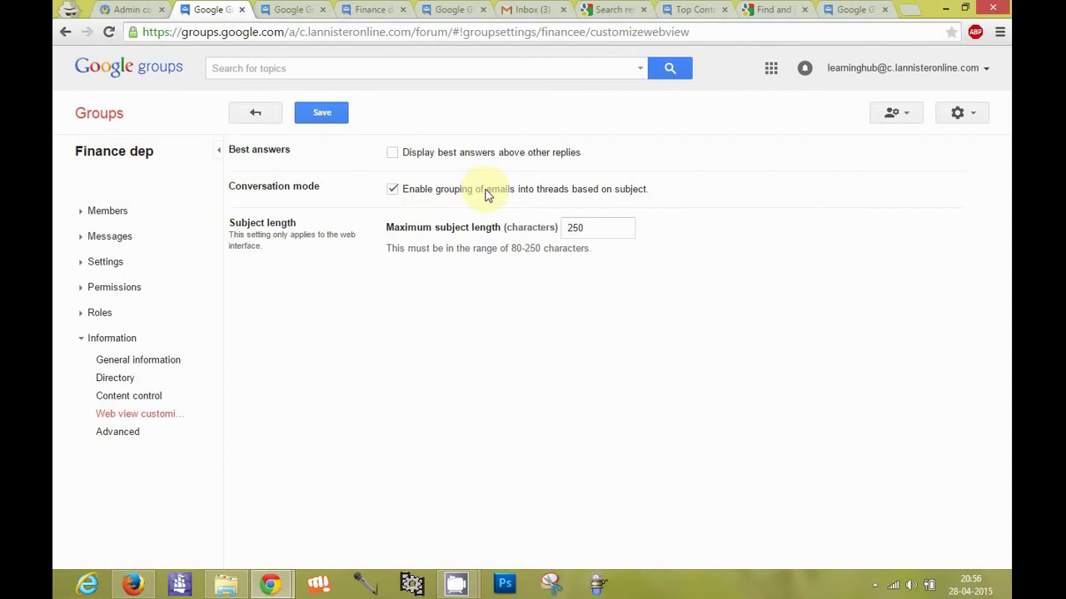
click(343, 118)
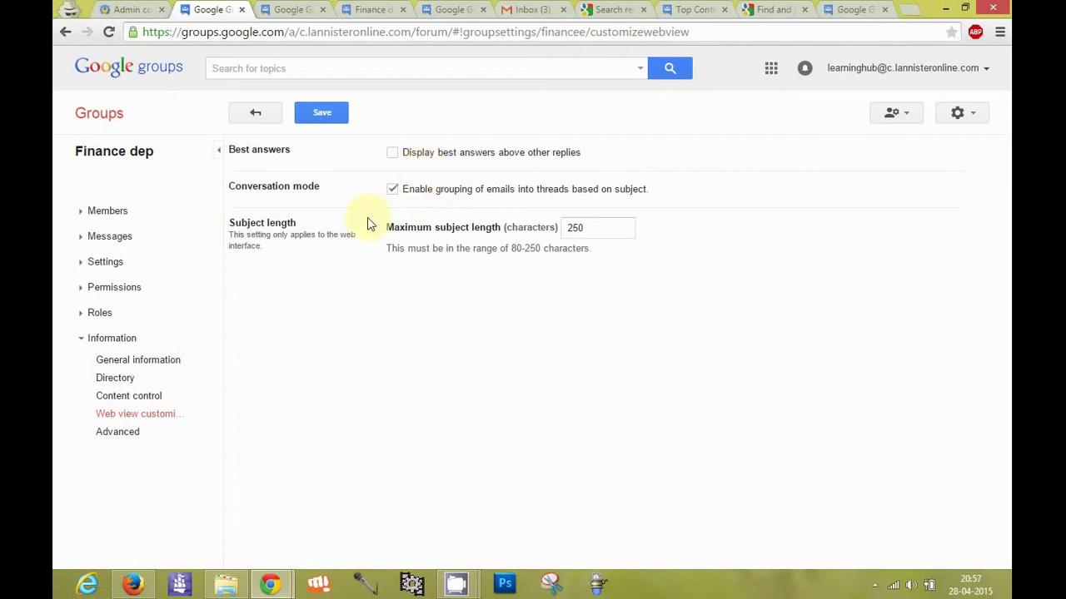
click(616, 227)
click(336, 119)
click(337, 123)
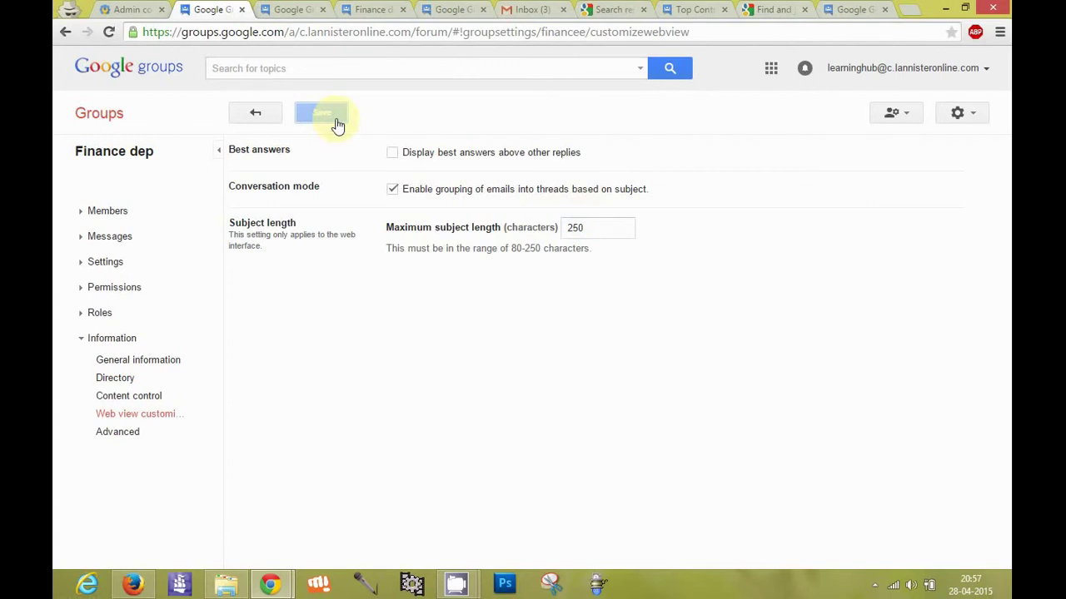
Review the advanced group settings and preview the Email list, Web forum and Q&A forum types for resetting the group
click(129, 433)
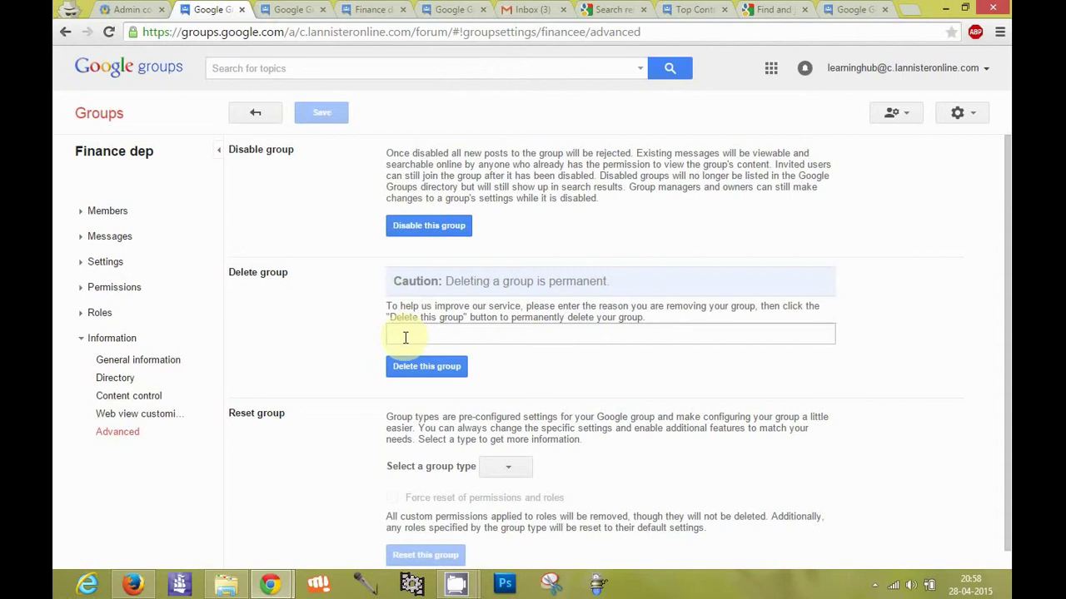
drag(1008, 450, 647, 530)
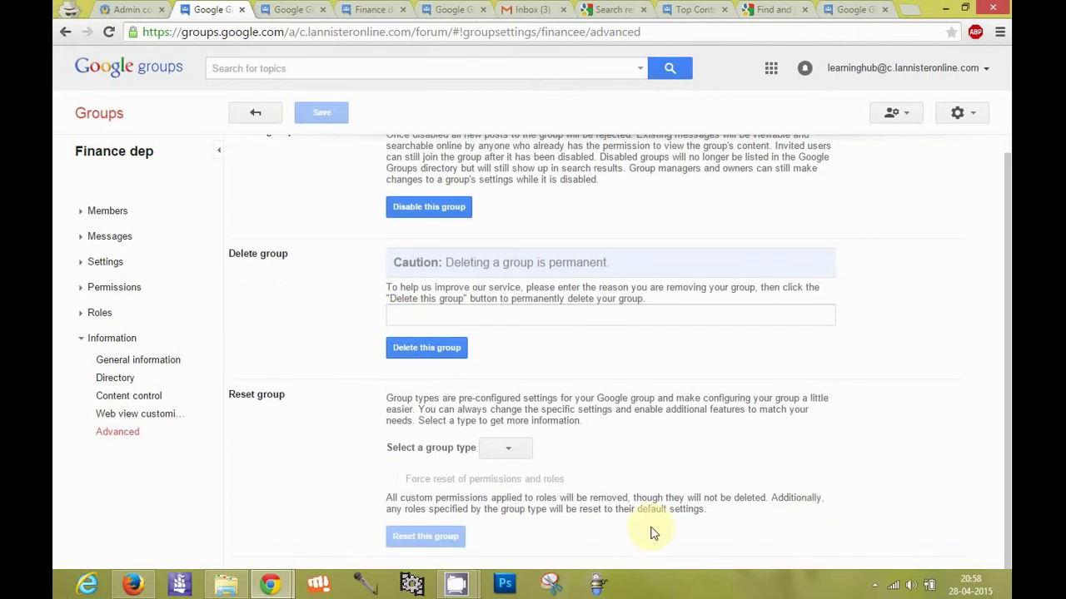
click(523, 454)
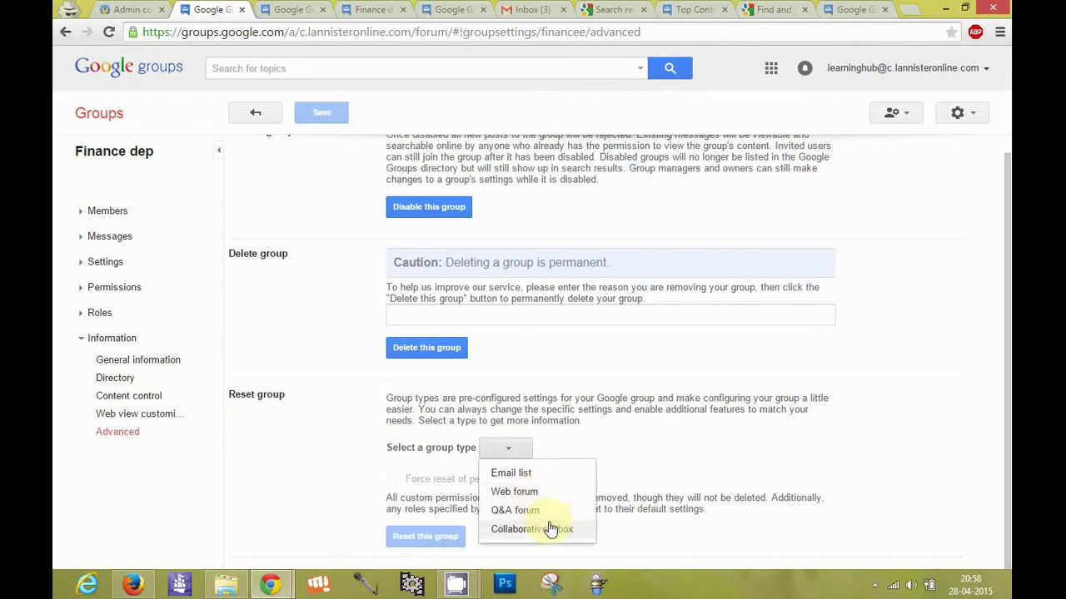
click(537, 474)
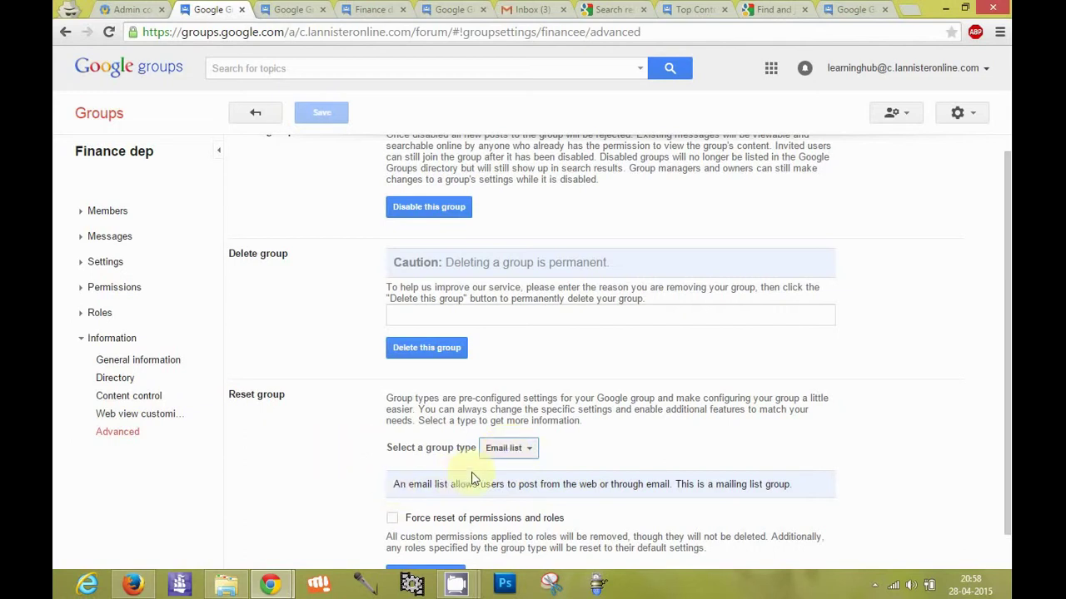
click(520, 457)
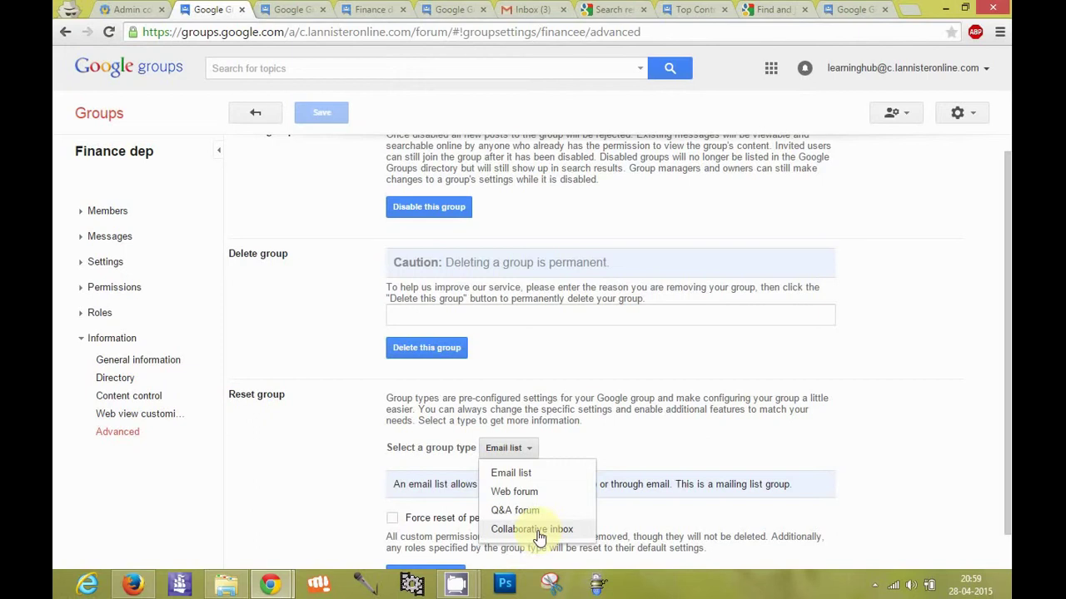
click(559, 495)
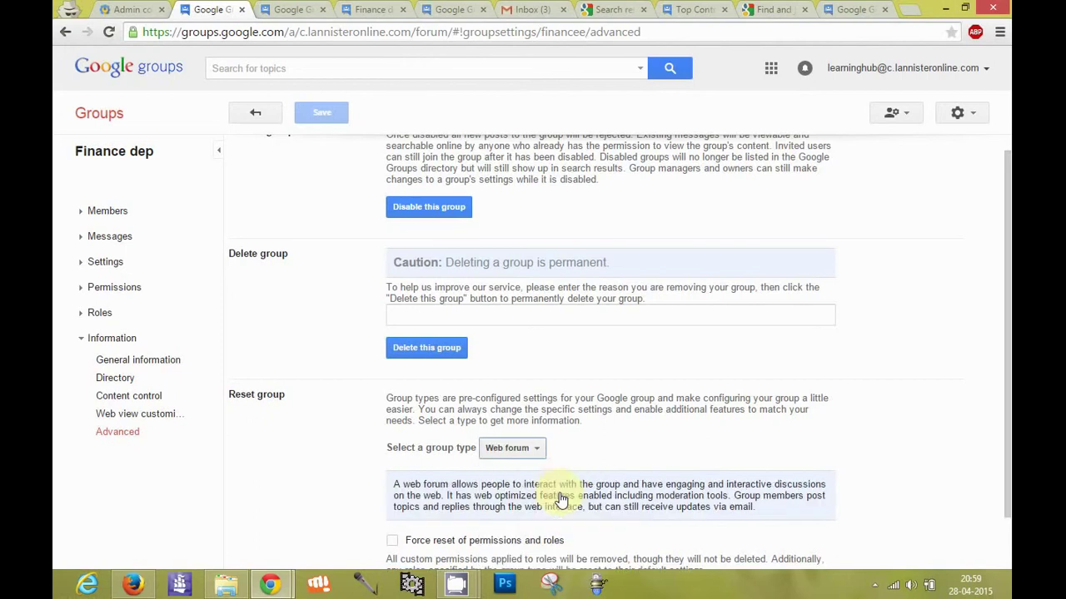
click(518, 456)
click(510, 508)
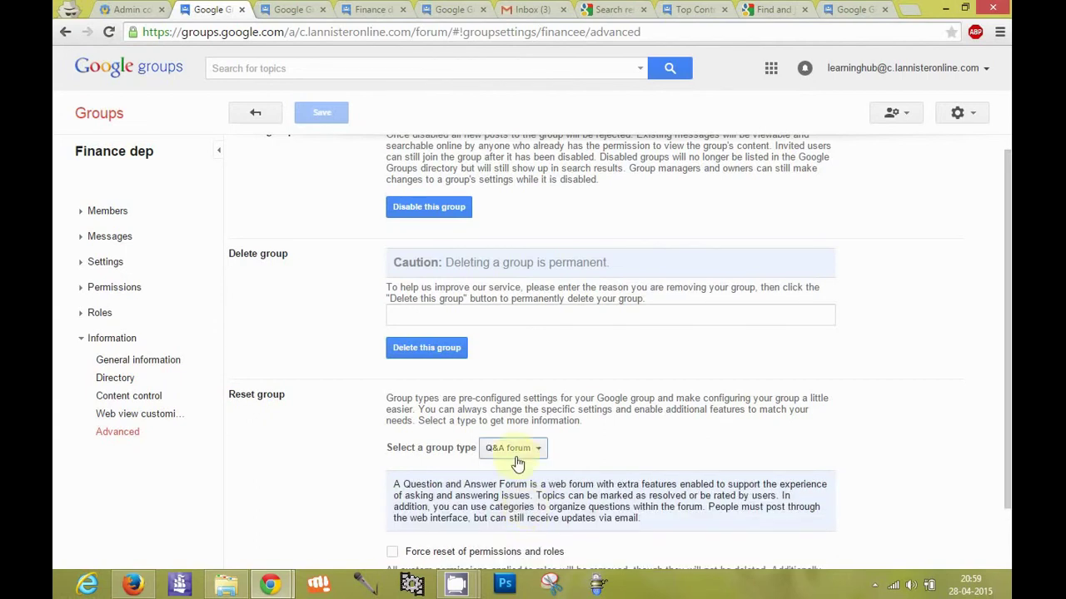
drag(1009, 485, 1009, 508)
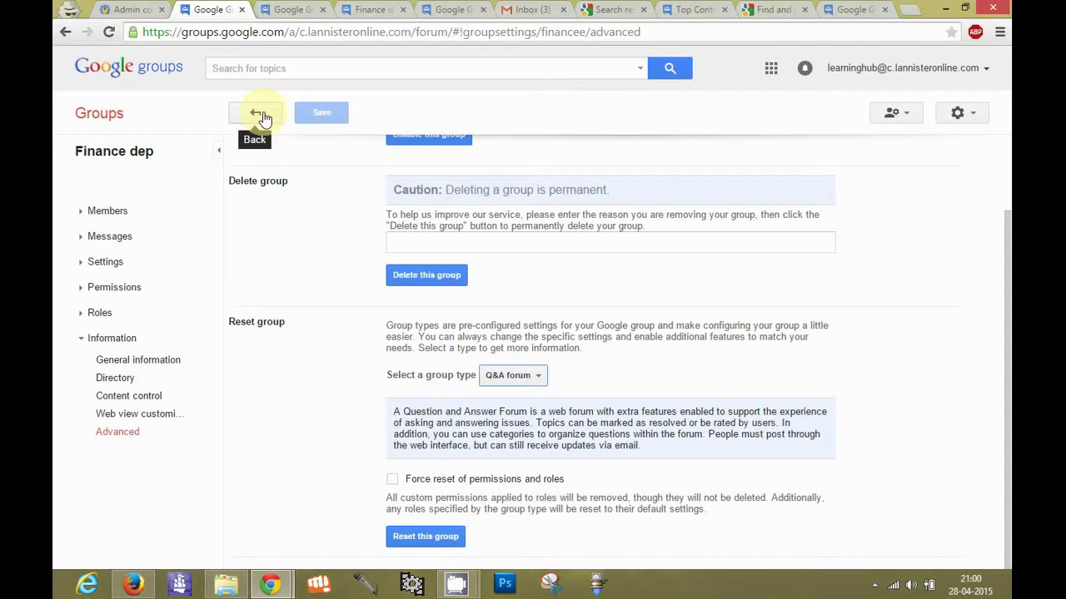
Collapse and re-expand the Information settings category, and return to the Finance dep group's general information
click(151, 350)
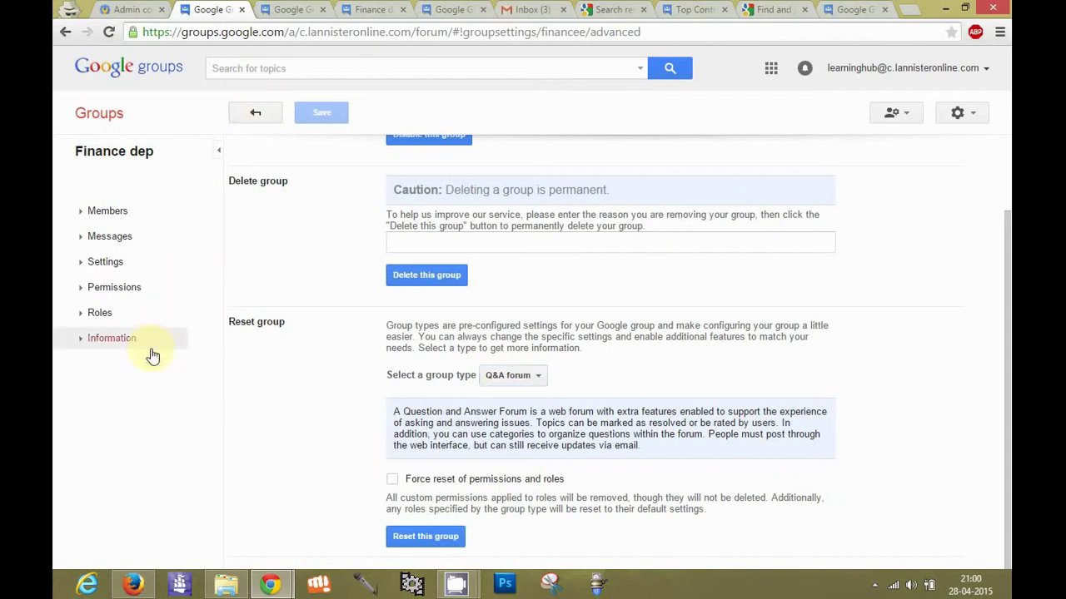
click(149, 352)
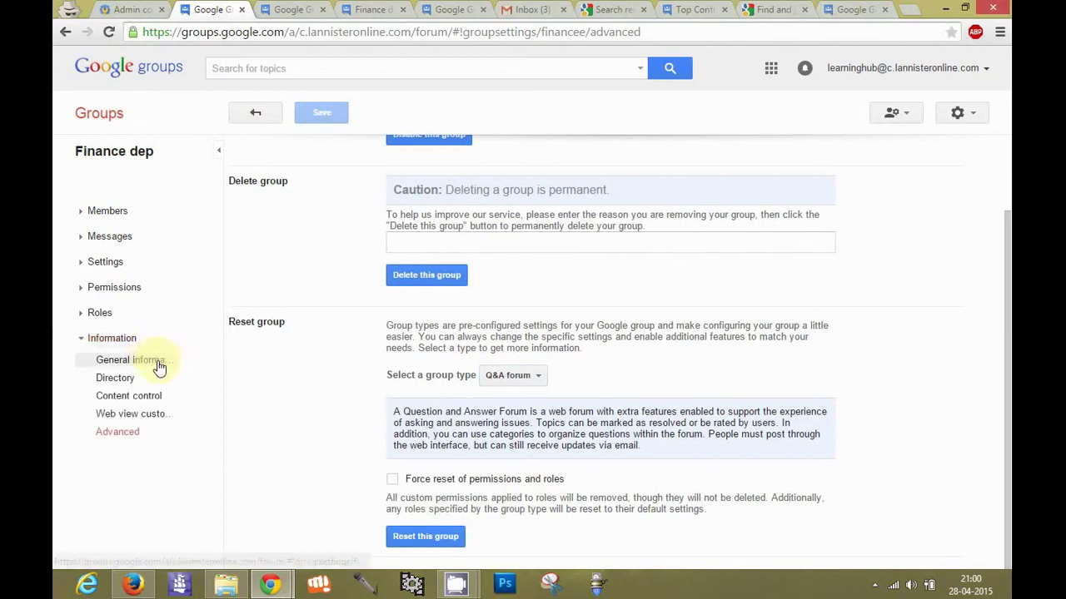
click(159, 364)
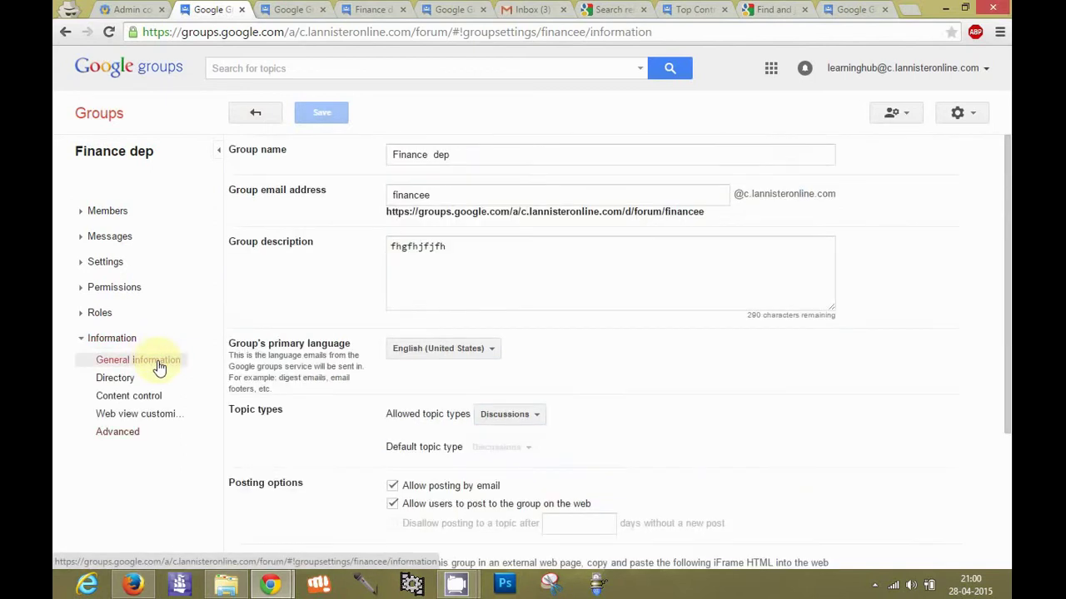